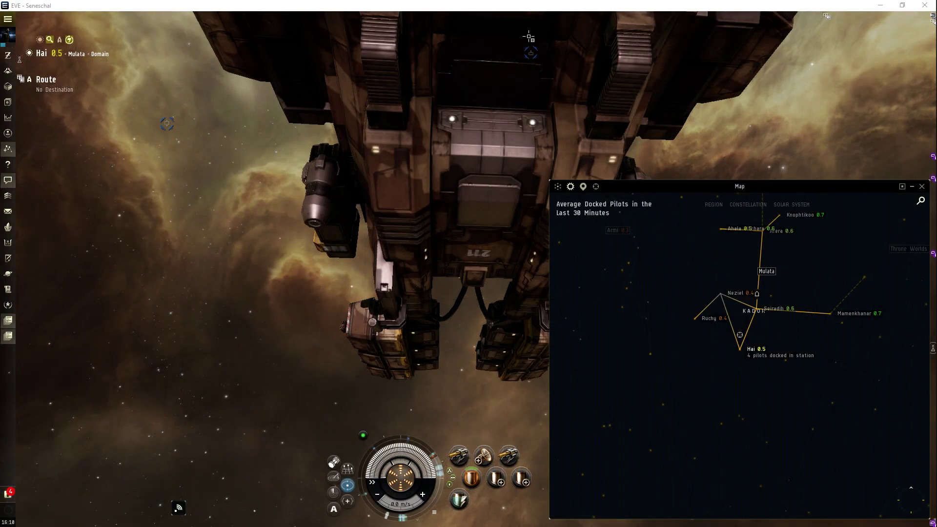
Step: Switch to the other game client, then return to the client showing the map
mouse_move(529, 36)
left_click(412, 77)
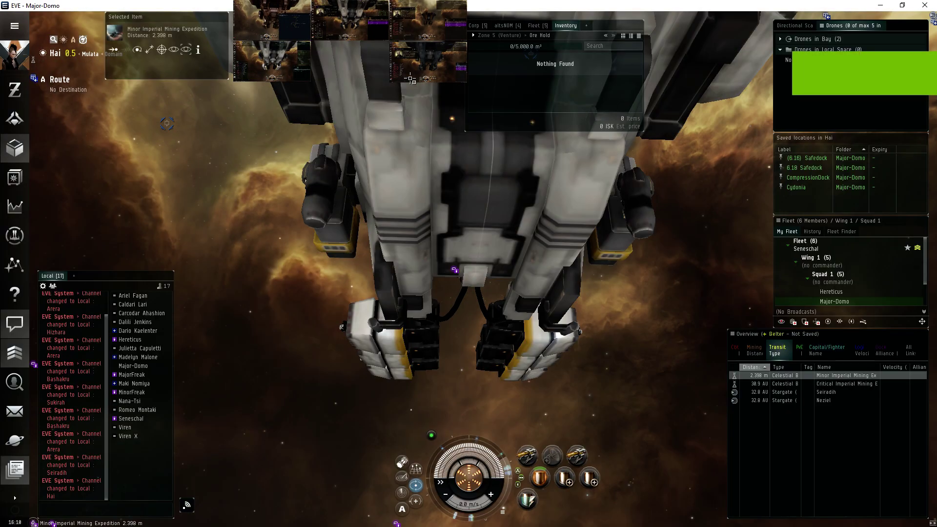
key("alt+Tab")
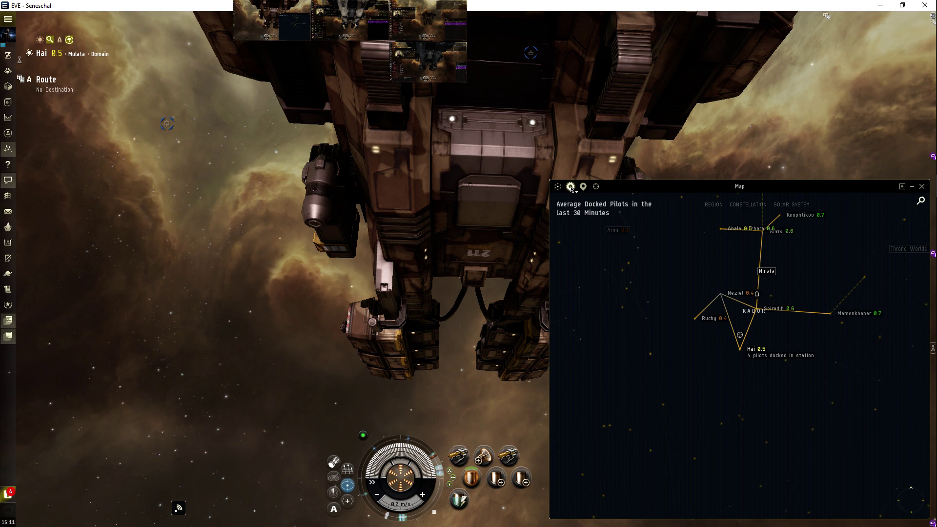
Step: Colour the map by Average Pilots in Space and expand the Corporation colouring options
left_click(571, 187)
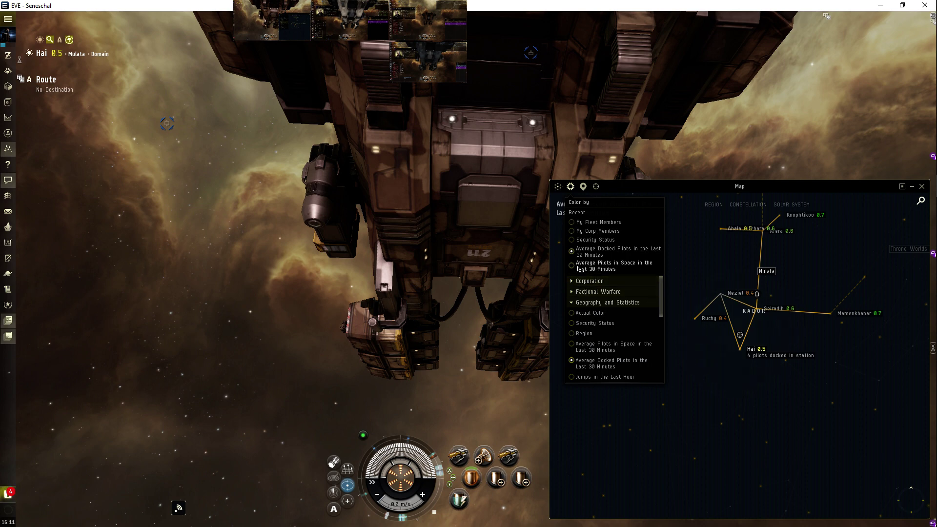
left_click(578, 267)
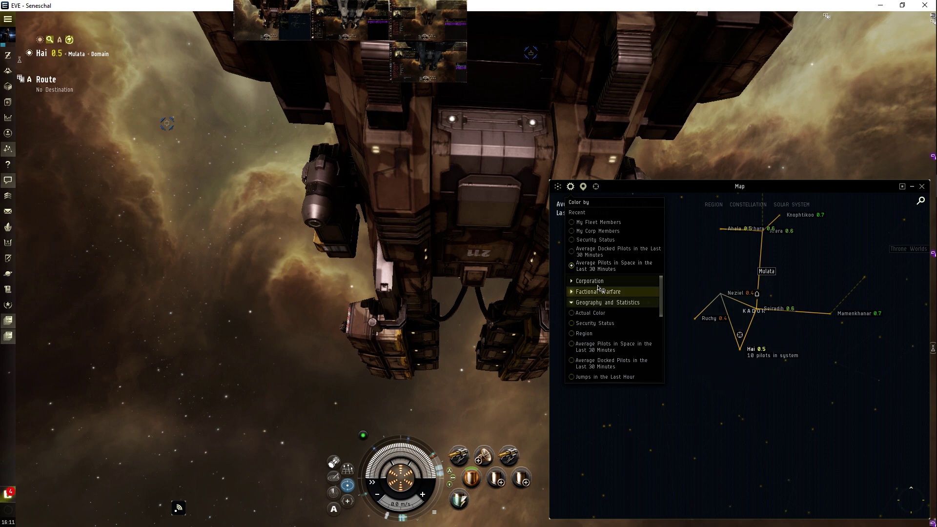
left_click(602, 282)
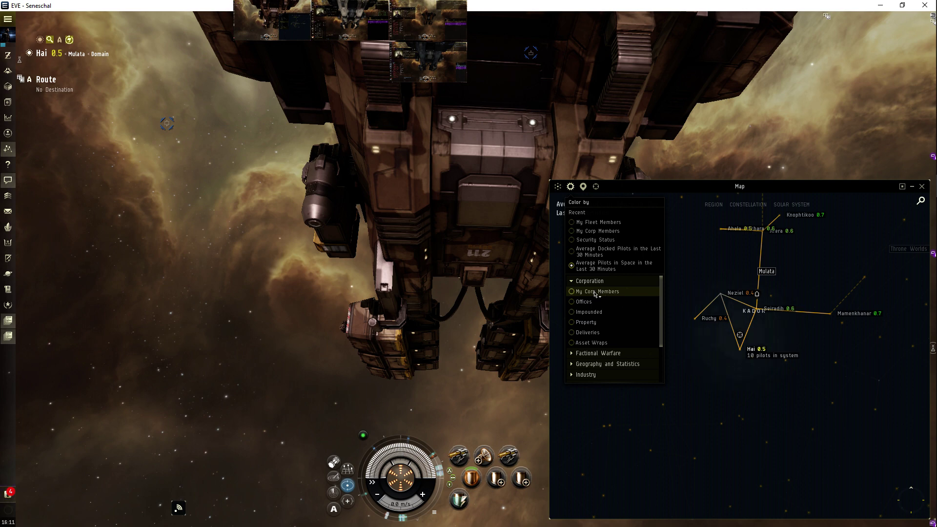
Step: Colour the map by My Corp Members, then switch the colouring to corporation Offices
left_click(597, 291)
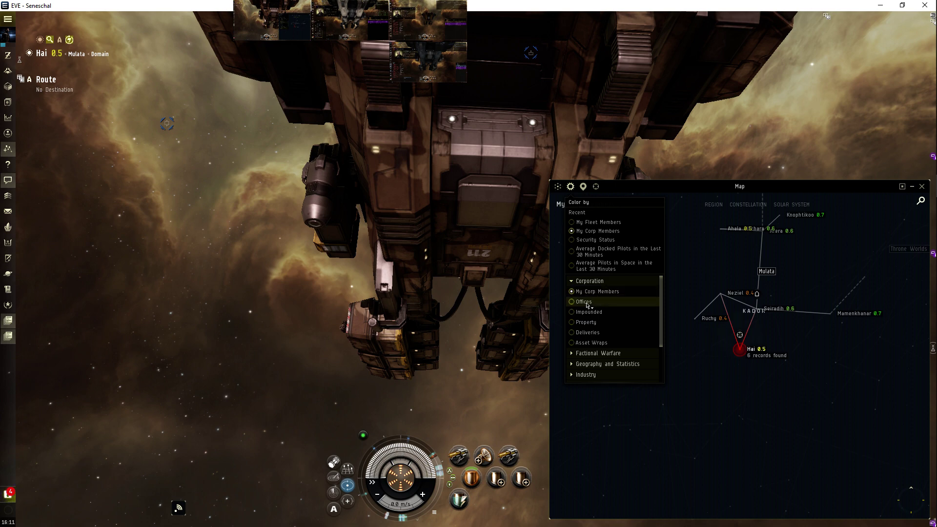
left_click(750, 354)
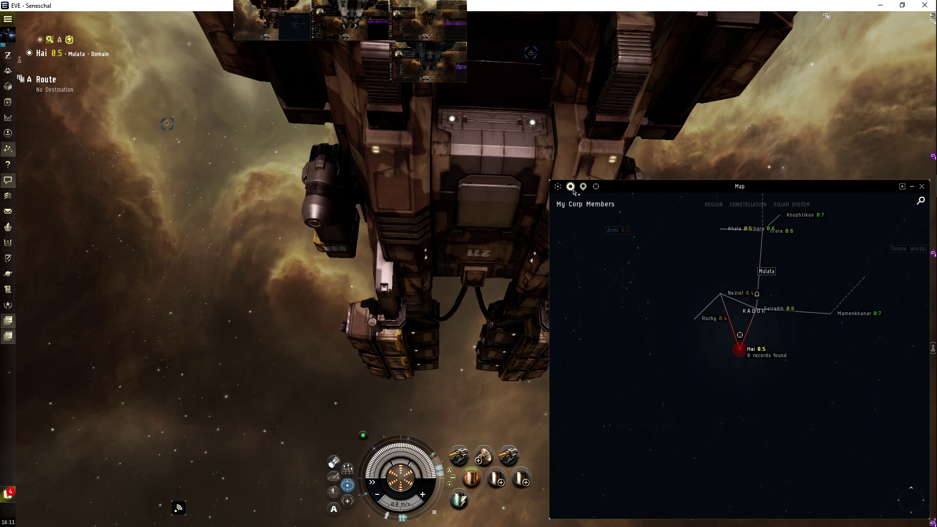
left_click(571, 187)
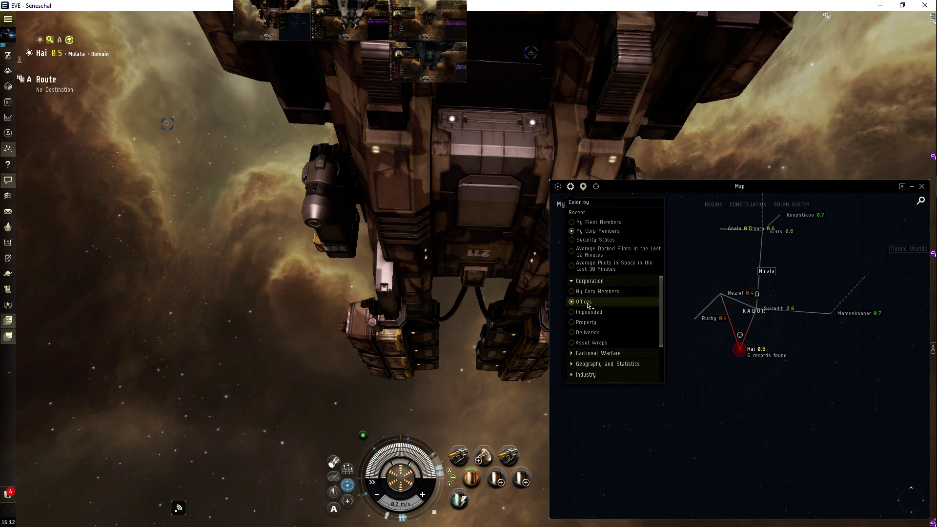
left_click(587, 302)
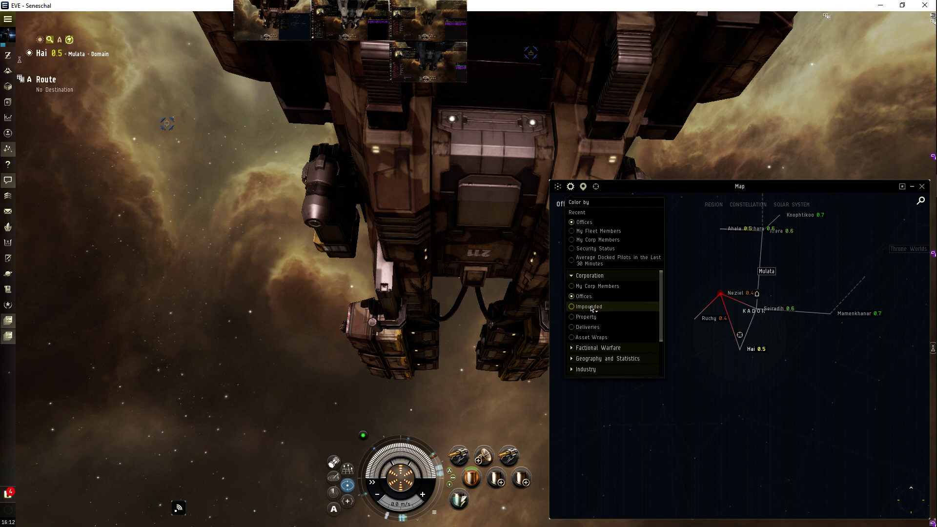
Step: Cycle the map colouring through Impounded, Property, Asset Wraps and Deliveries
left_click(594, 308)
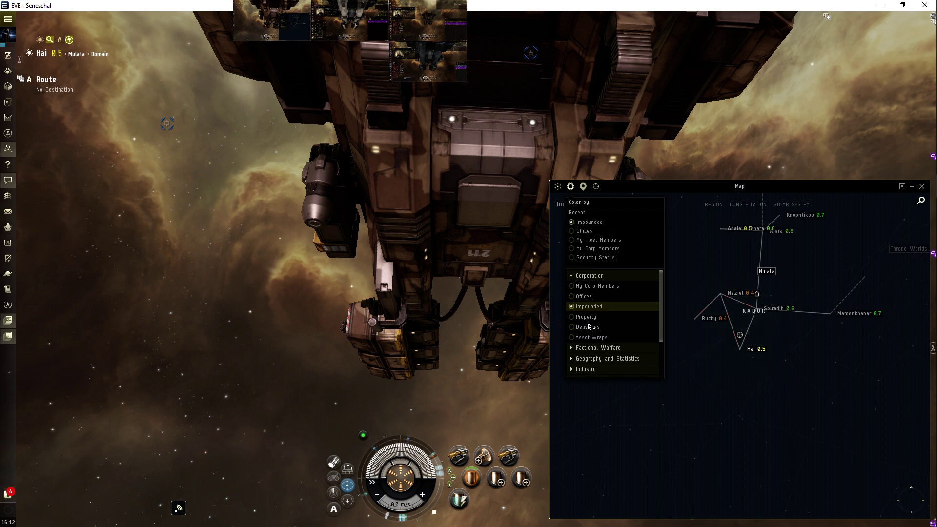
left_click(591, 317)
left_click(592, 332)
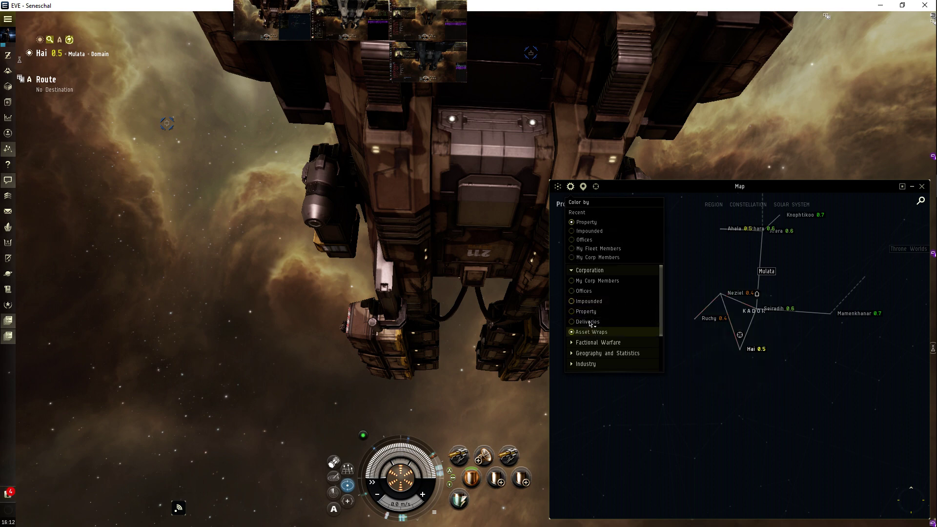
left_click(591, 324)
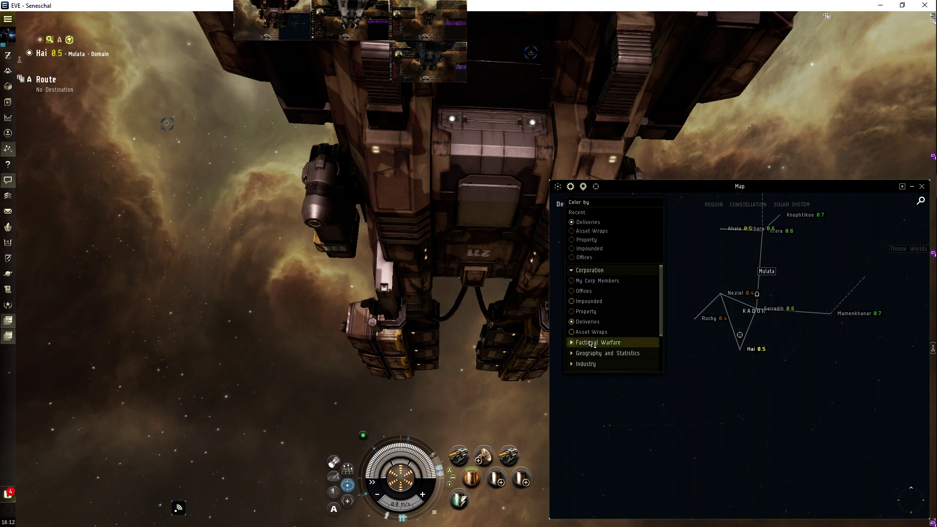
Step: Try All Militias, Caldari and Minmatar colourings, then expand Geography and Statistics
left_click(592, 343)
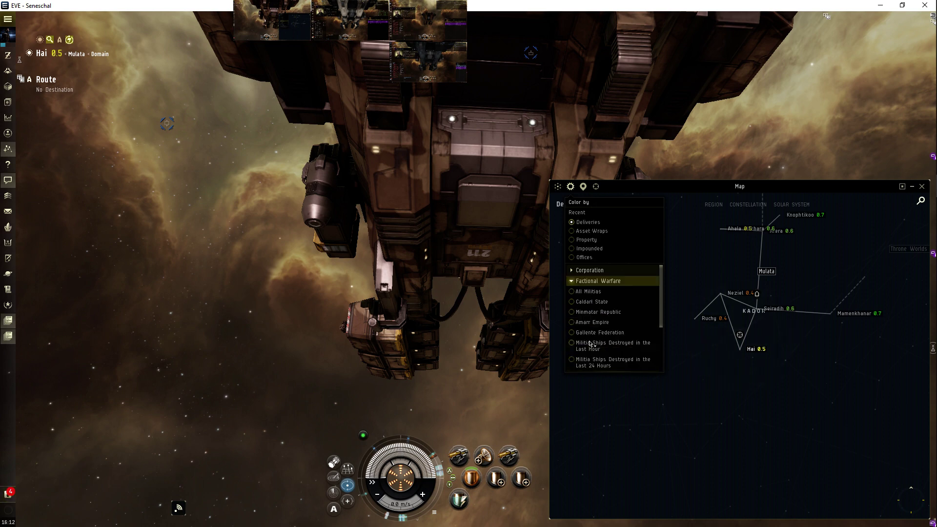
left_click(590, 293)
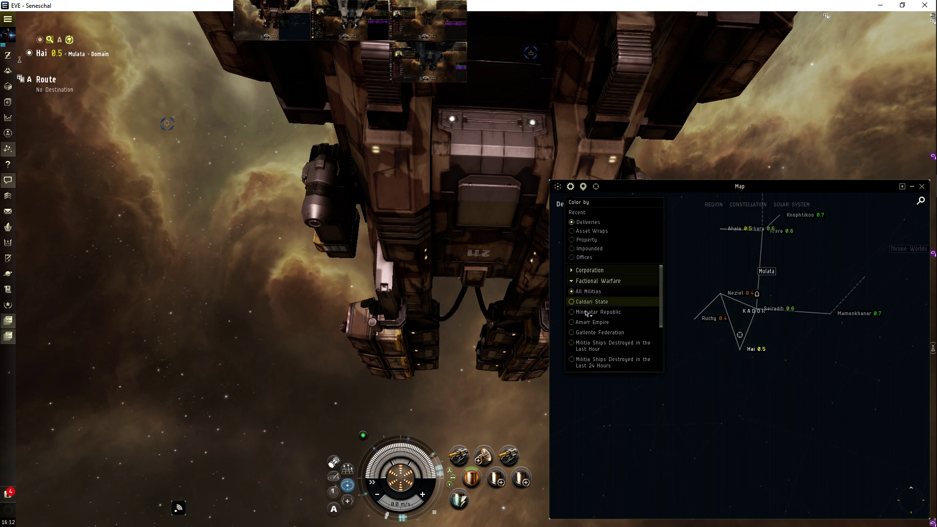
left_click(586, 303)
left_click(588, 312)
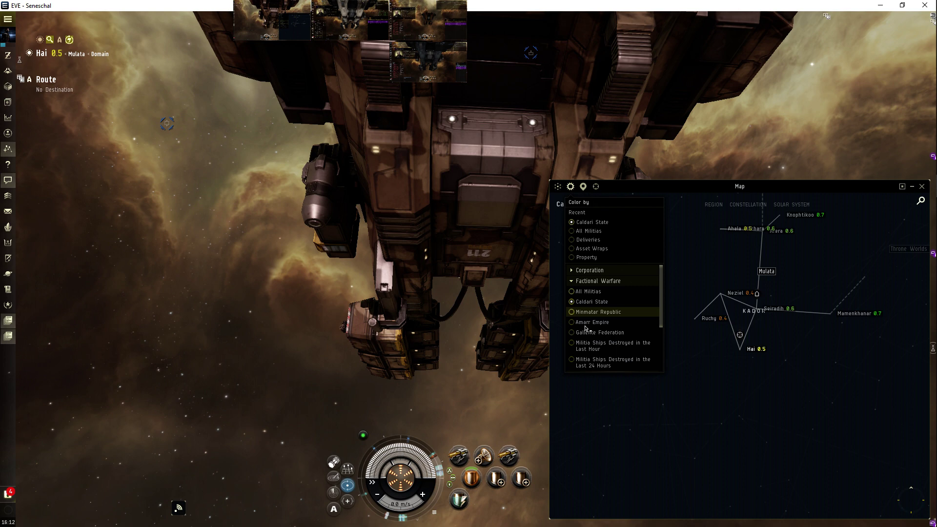
left_click(587, 344)
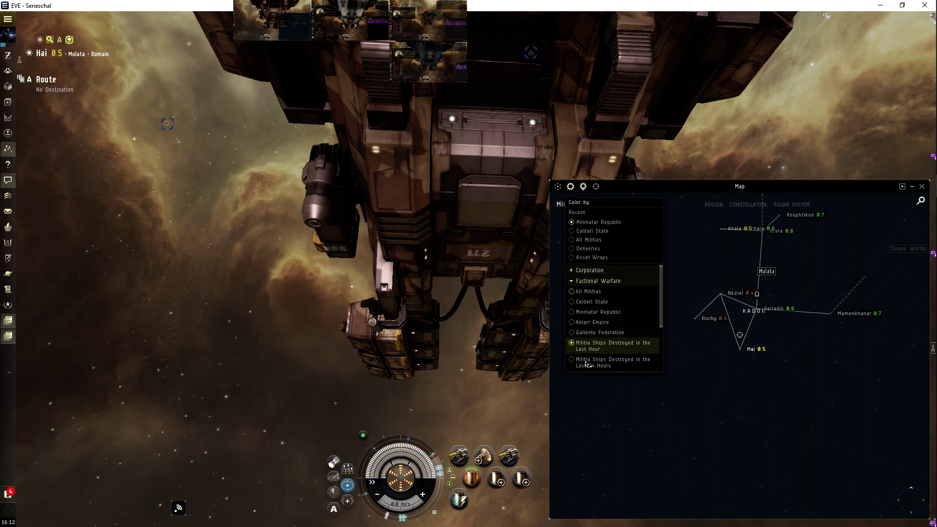
scroll(587, 358, "down", 3)
scroll(586, 366, "down", 2)
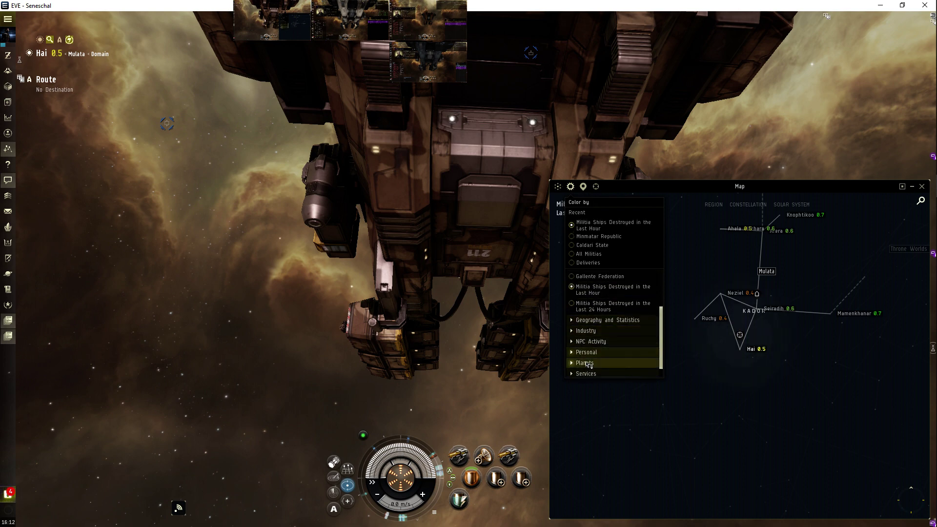
left_click(595, 287)
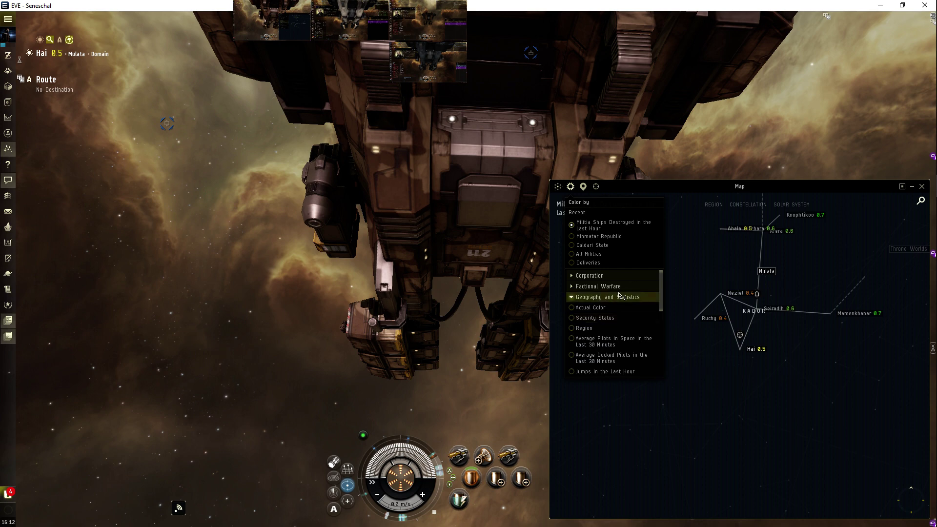
Step: Colour the map by Actual Color, then by Security Status
left_click(595, 308)
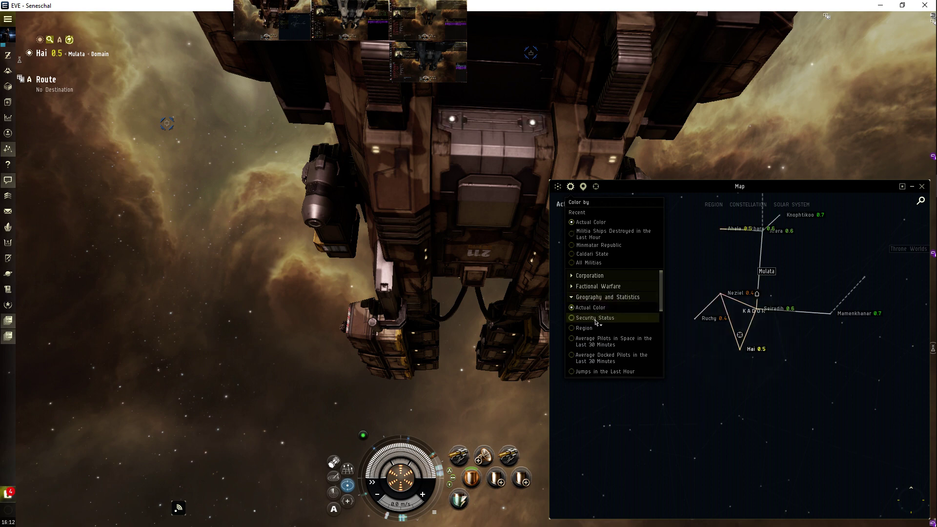
left_click(595, 318)
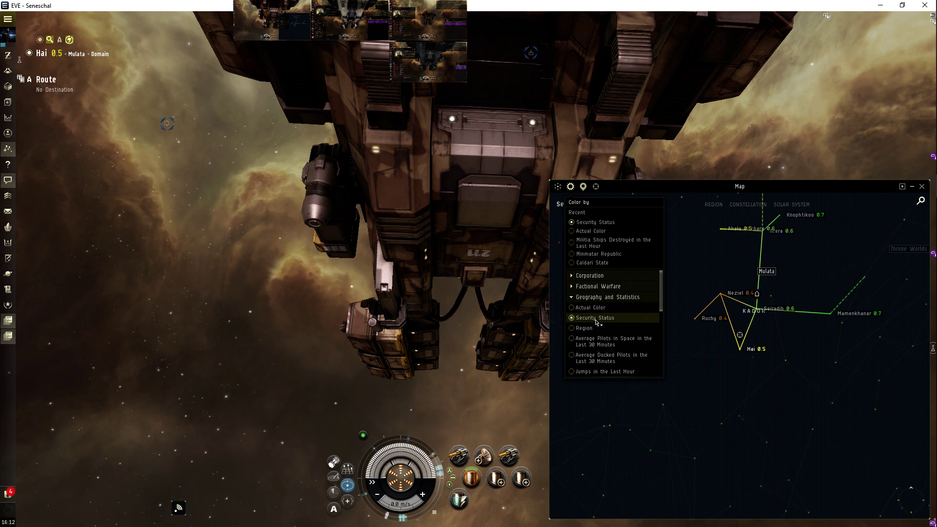
left_click(598, 318)
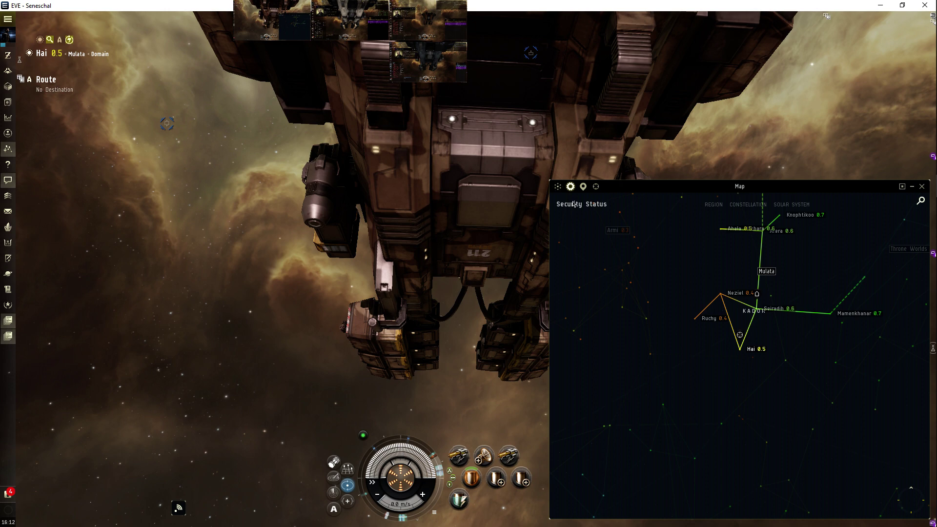
Step: Try Region and Average Pilots in Space, ending on Average Docked Pilots
left_click(571, 186)
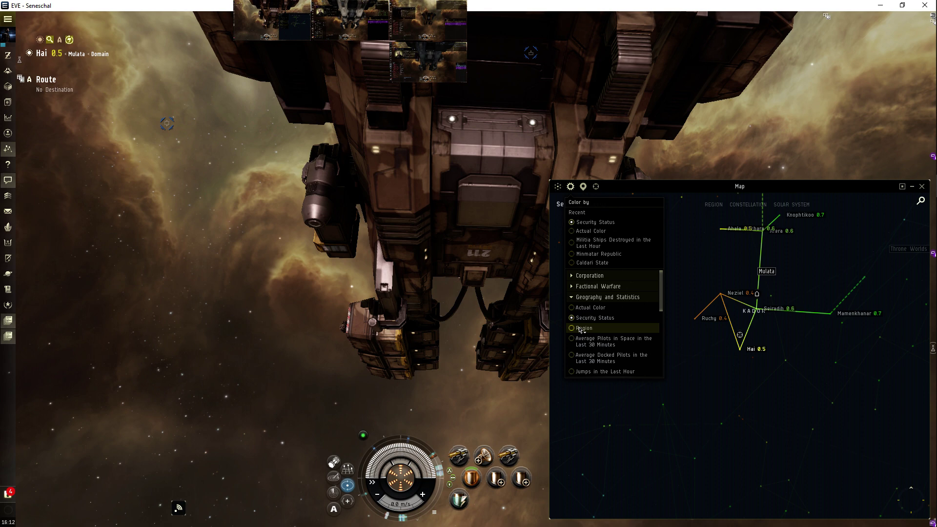
left_click(581, 329)
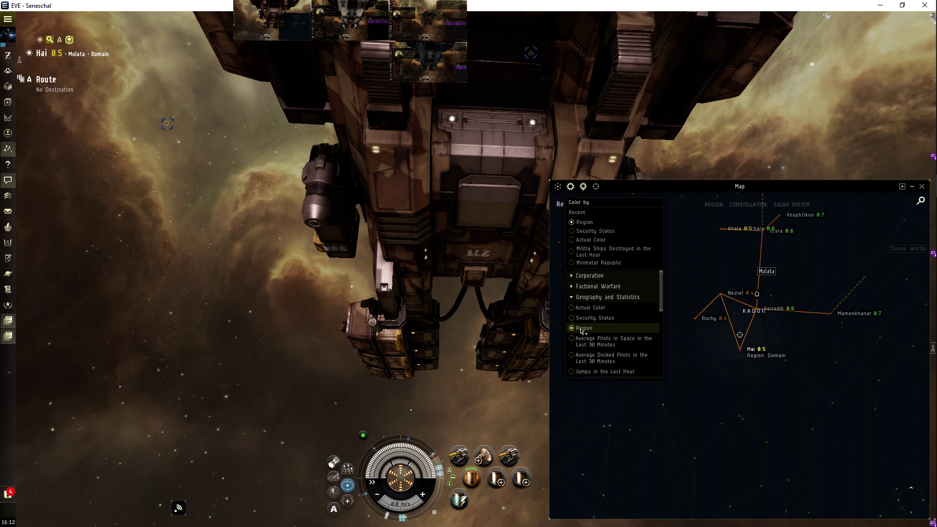
left_click(585, 341)
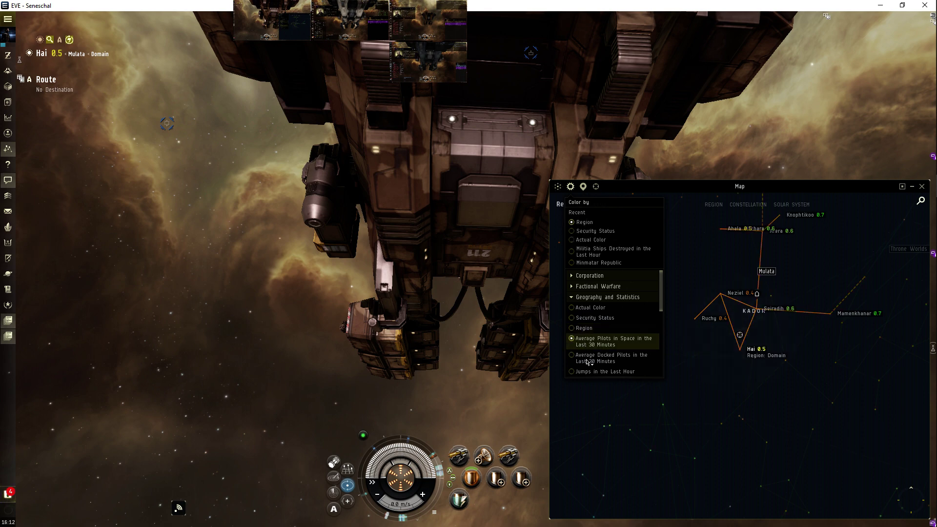
left_click(589, 360)
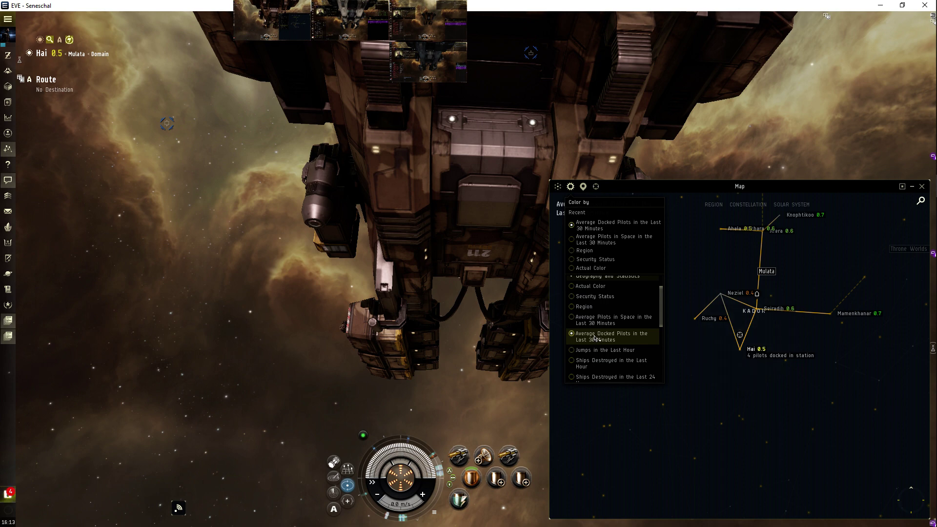
Step: Try Jumps, Ships Destroyed and Escape Pods Destroyed colourings for last hour and 24 hours
left_click(595, 352)
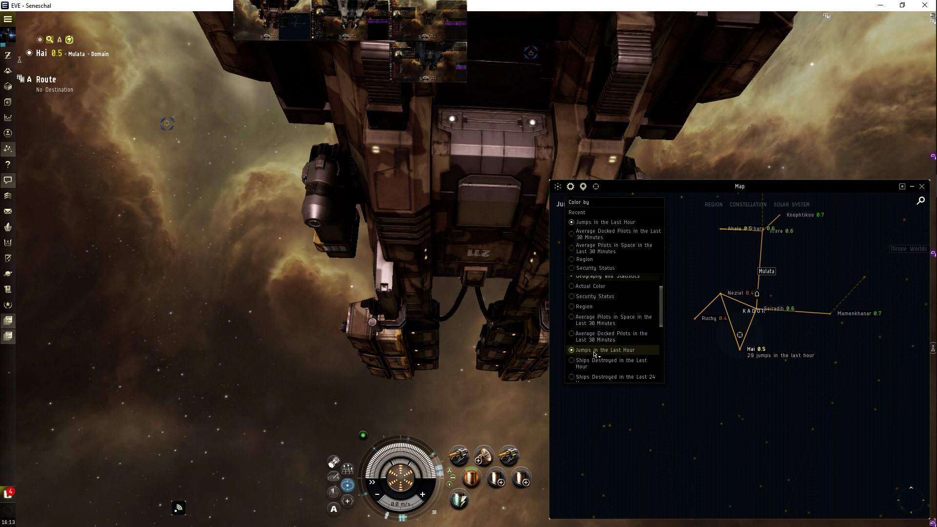
scroll(595, 355, "down", 1)
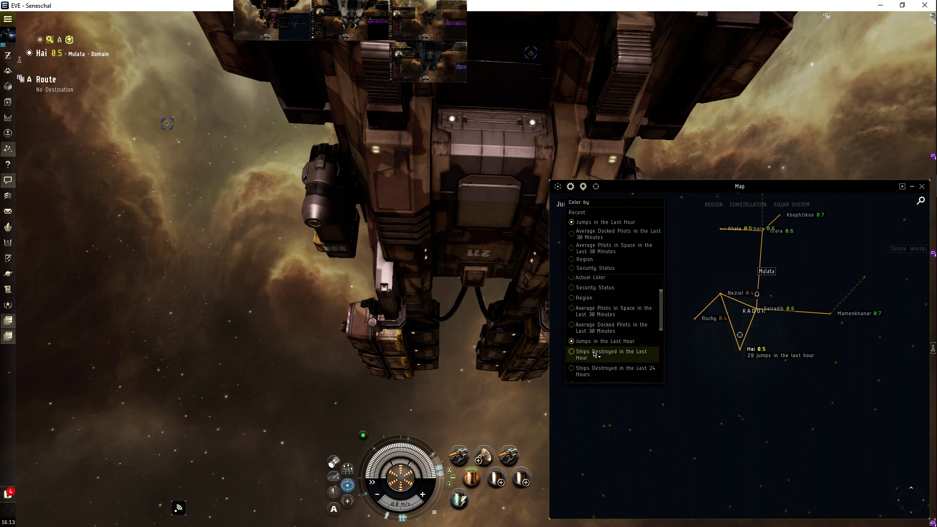
left_click(595, 355)
scroll(618, 357, "down", 1)
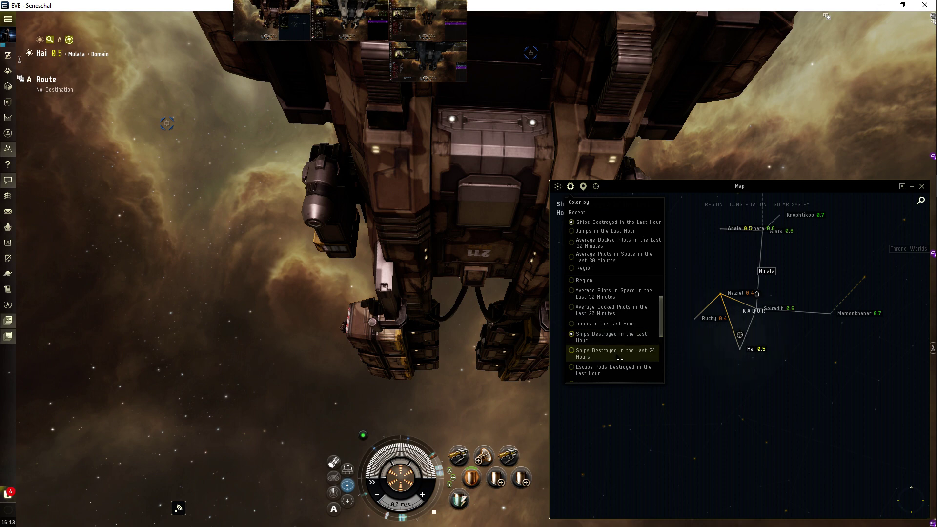
left_click(618, 357)
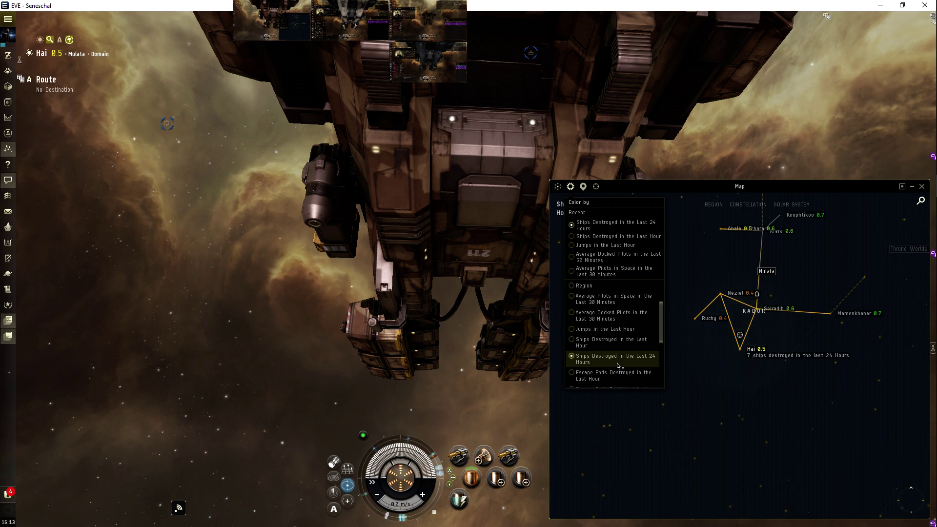
scroll(621, 365, "down", 1)
scroll(622, 365, "down", 2)
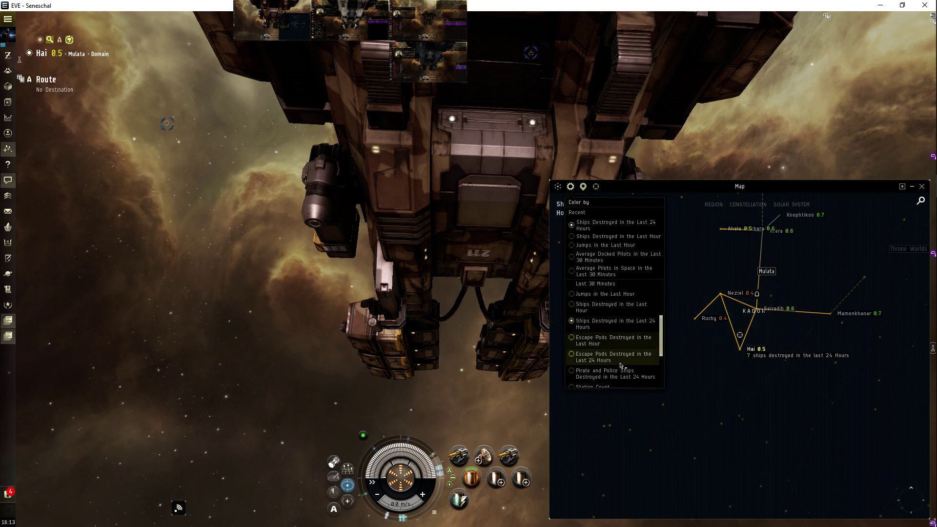
left_click(607, 341)
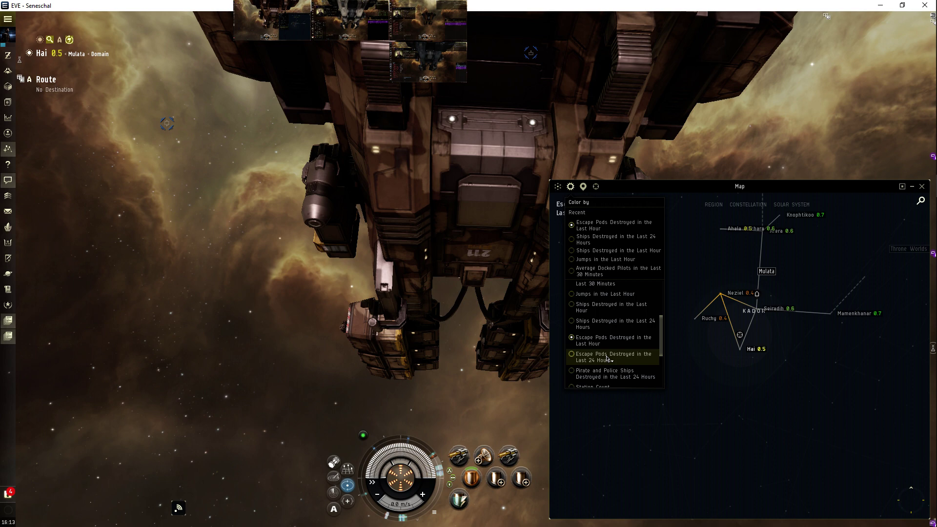
left_click(607, 358)
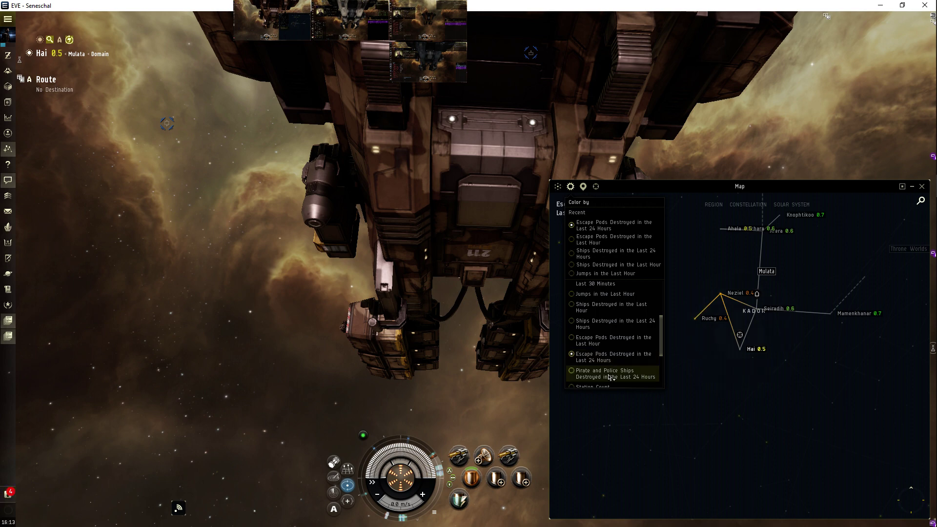
left_click(609, 377)
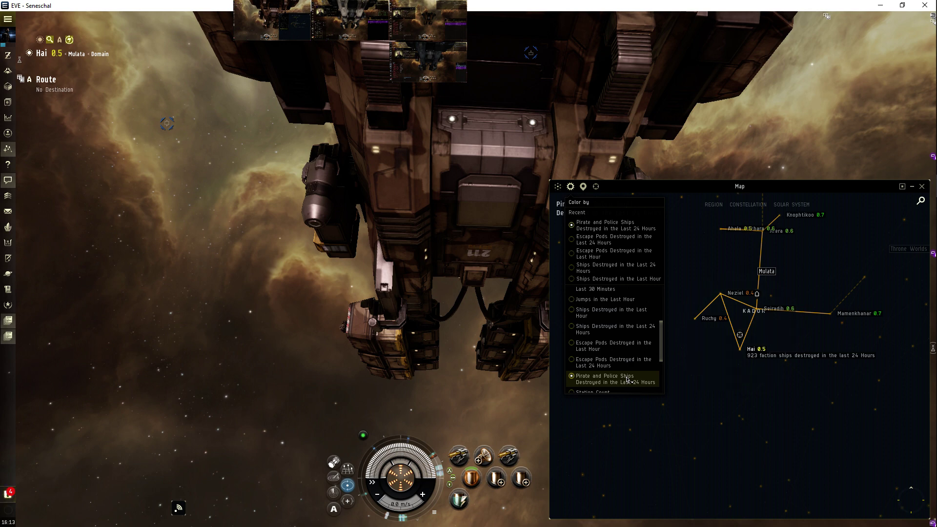
scroll(628, 379, "down", 3)
scroll(627, 379, "down", 2)
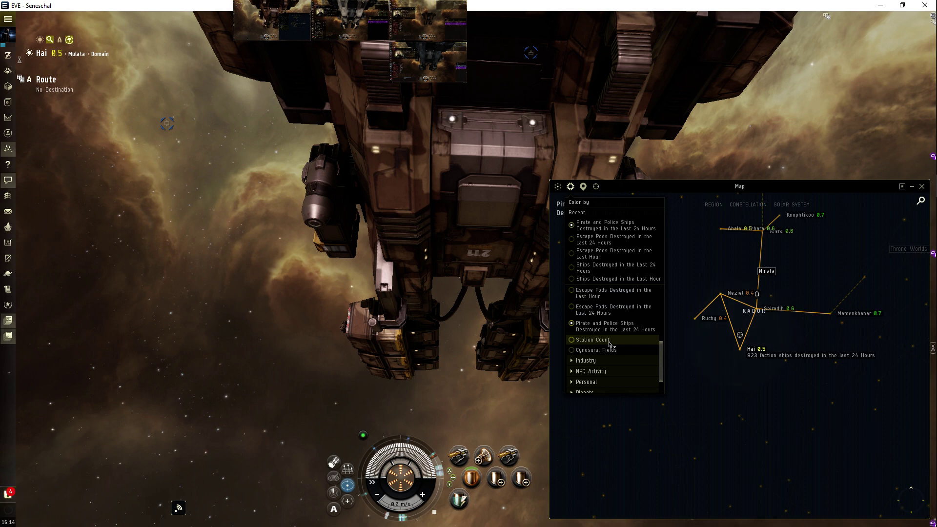
Step: Select Seiradih, then try Station Count and Cynosural Fields colourings
left_click(758, 313)
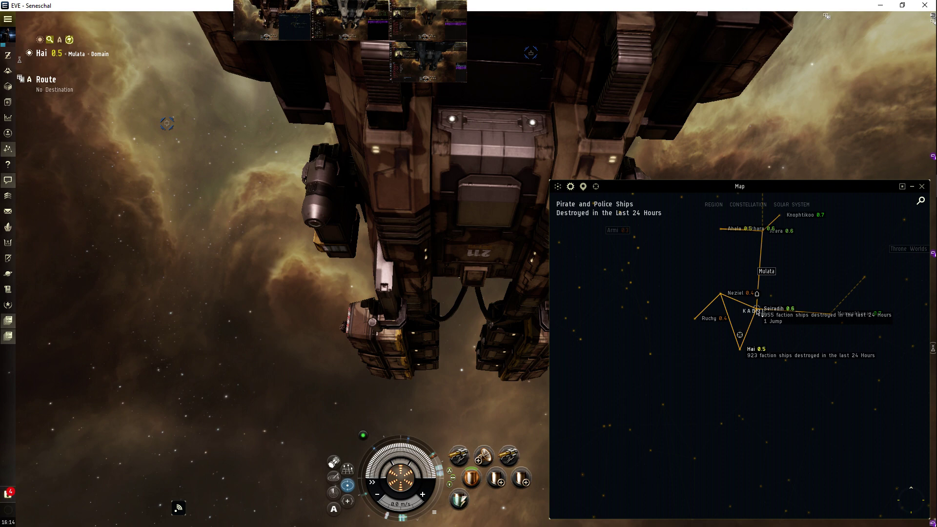
left_click(758, 313)
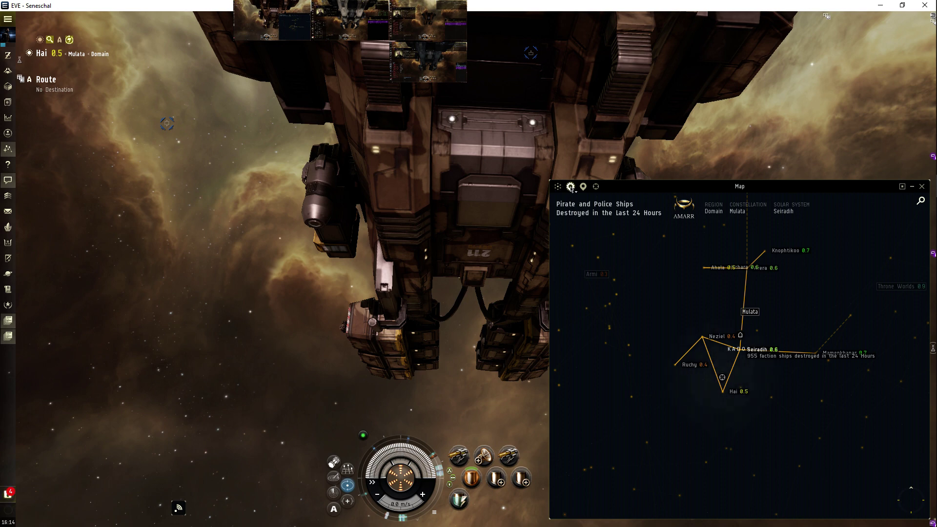
left_click(571, 186)
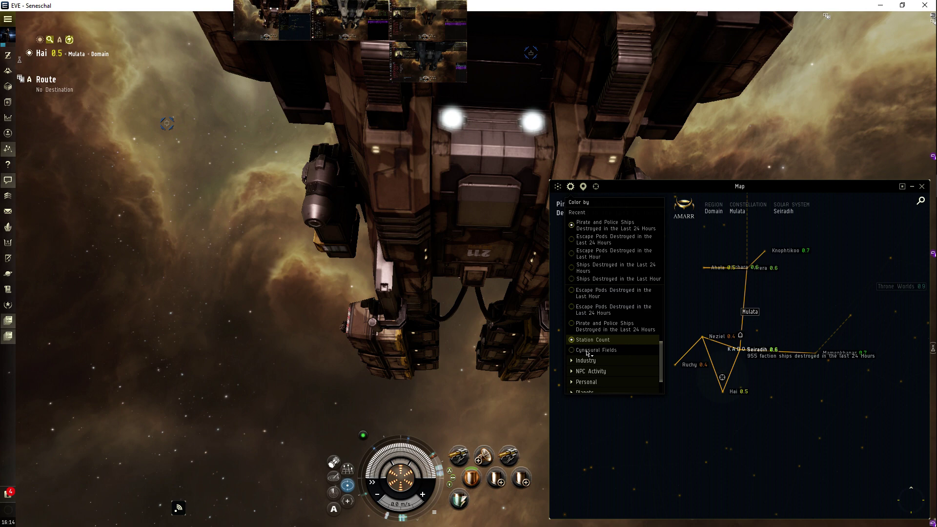
left_click(589, 342)
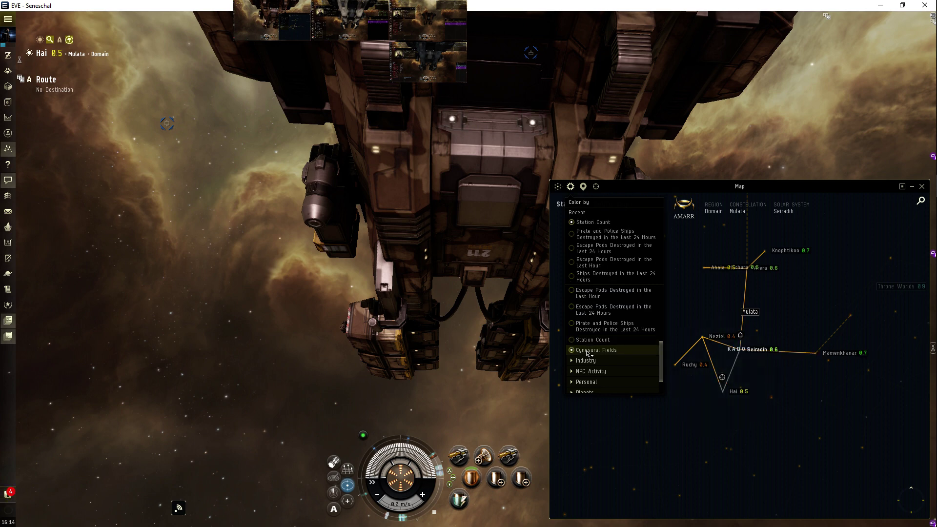
left_click(588, 352)
scroll(588, 351, "down", 2)
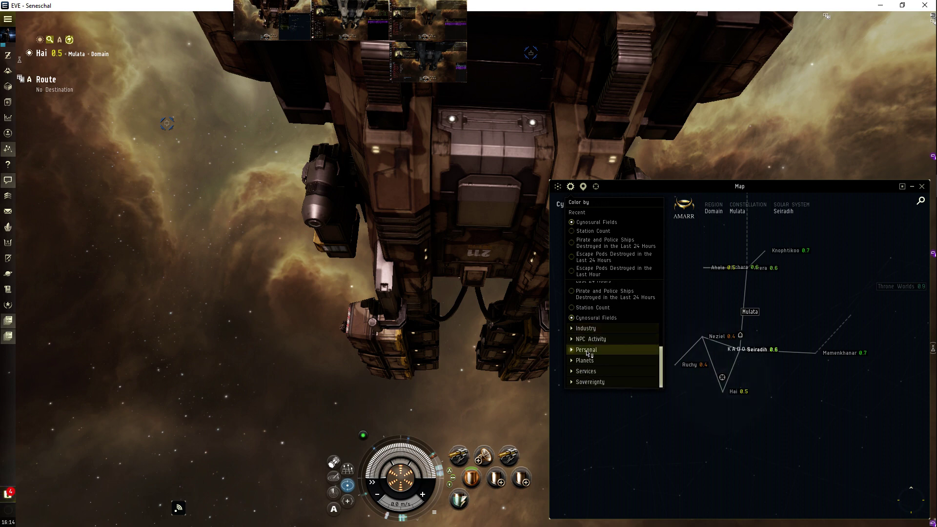
scroll(587, 352, "up", 3)
Step: Expand Industry and NPC Activity, colour by Triglavian Invasion, and expand Personal
left_click(585, 315)
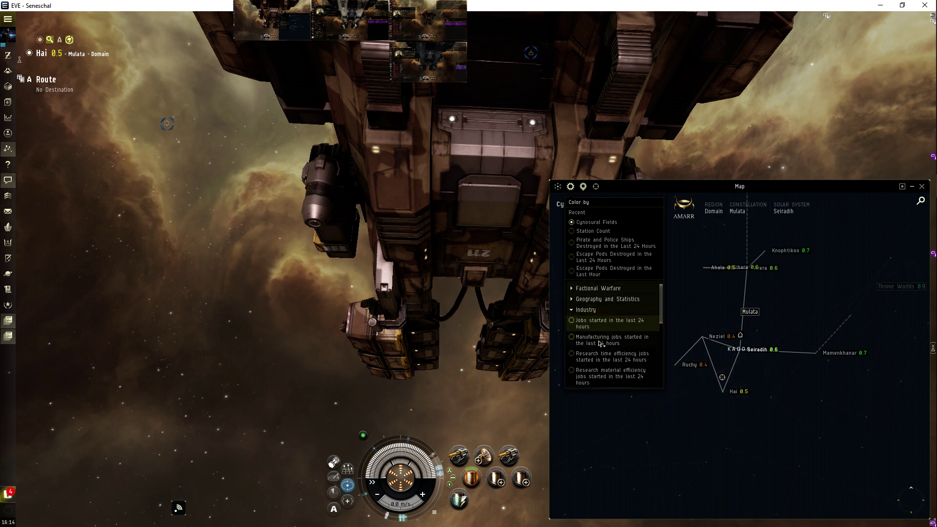
scroll(600, 344, "down", 3)
scroll(600, 343, "down", 3)
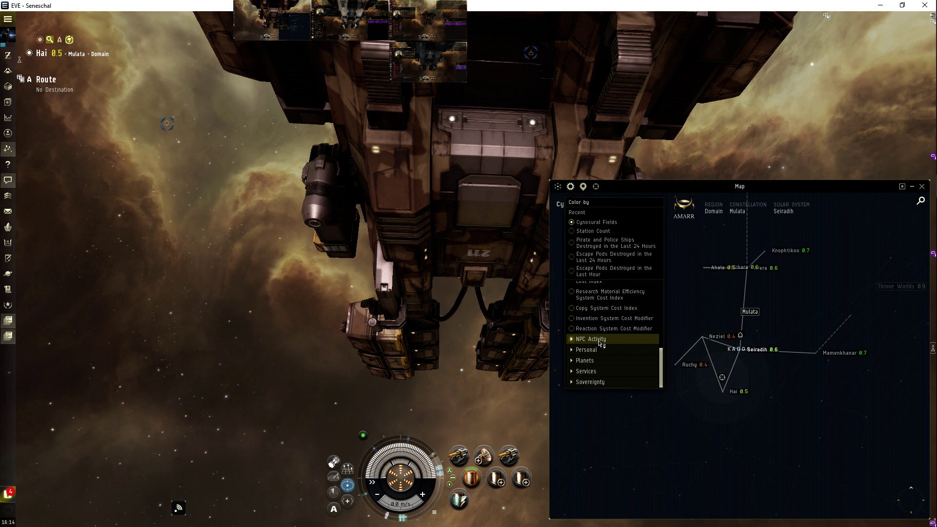
left_click(601, 342)
scroll(601, 341, "down", 2)
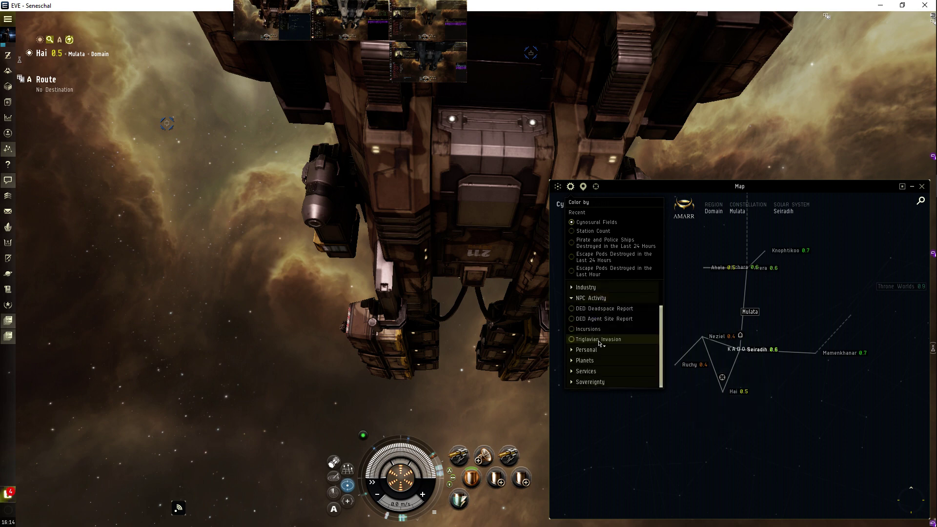
left_click(600, 341)
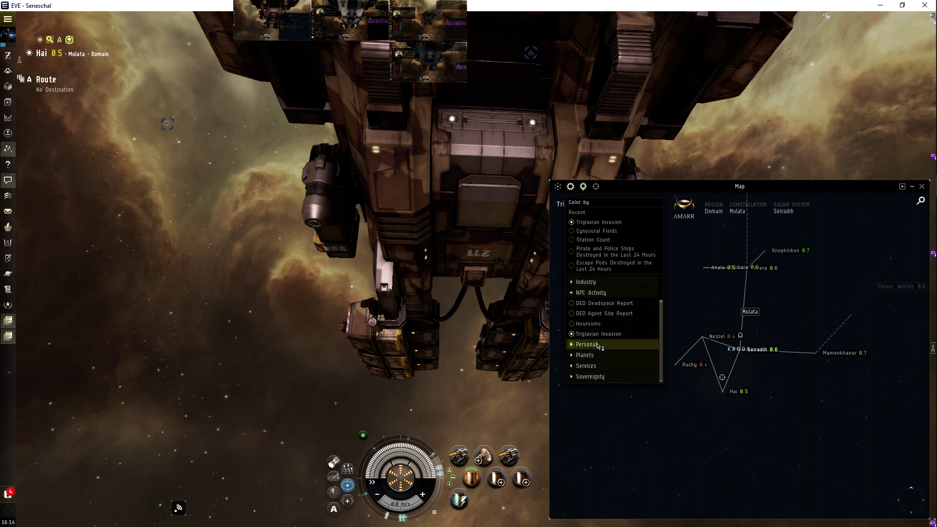
left_click(600, 350)
scroll(599, 347, "down", 3)
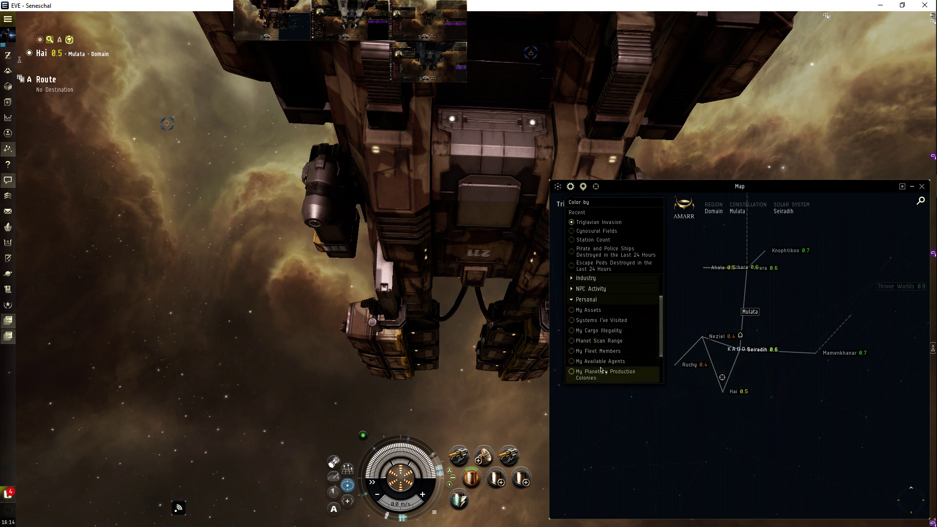
scroll(601, 352, "down", 3)
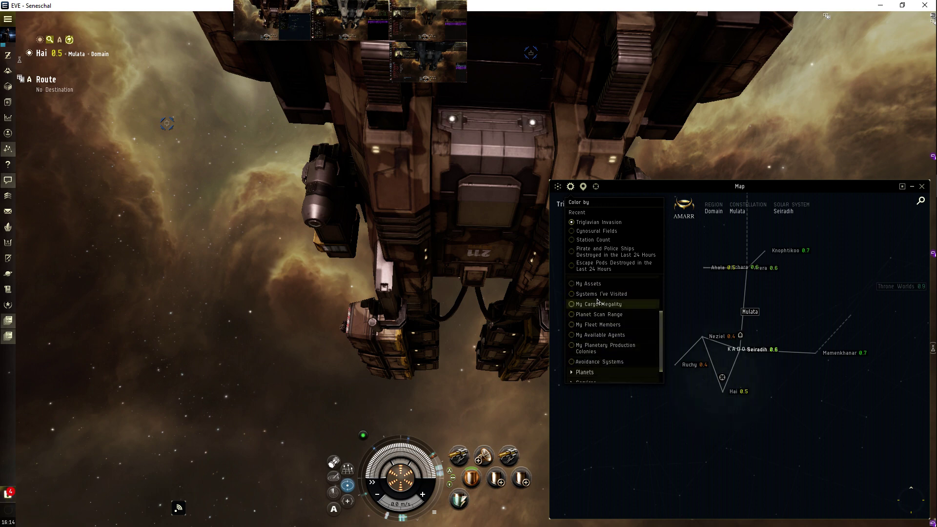
Step: Try My Fleet Members and Planet (Lava), then colour by Planet (Barren)
left_click(600, 326)
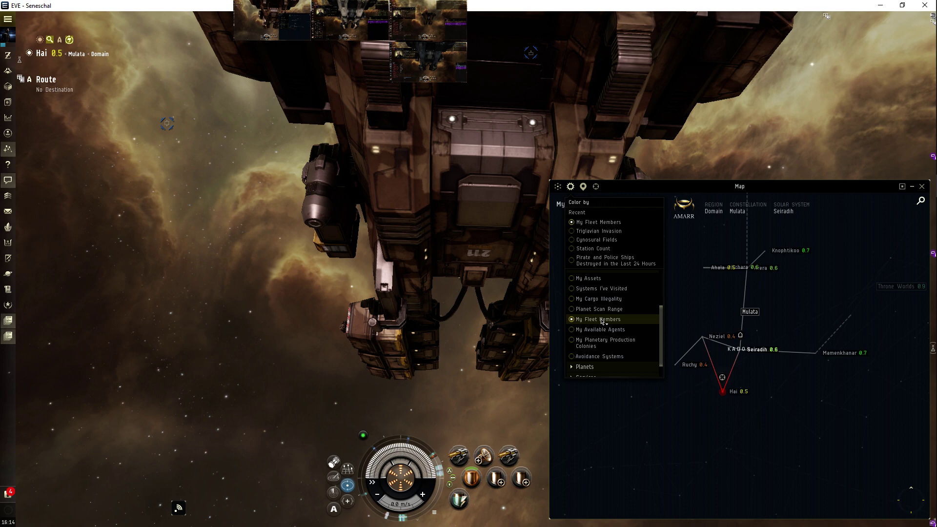
scroll(610, 344, "down", 2)
left_click(610, 351)
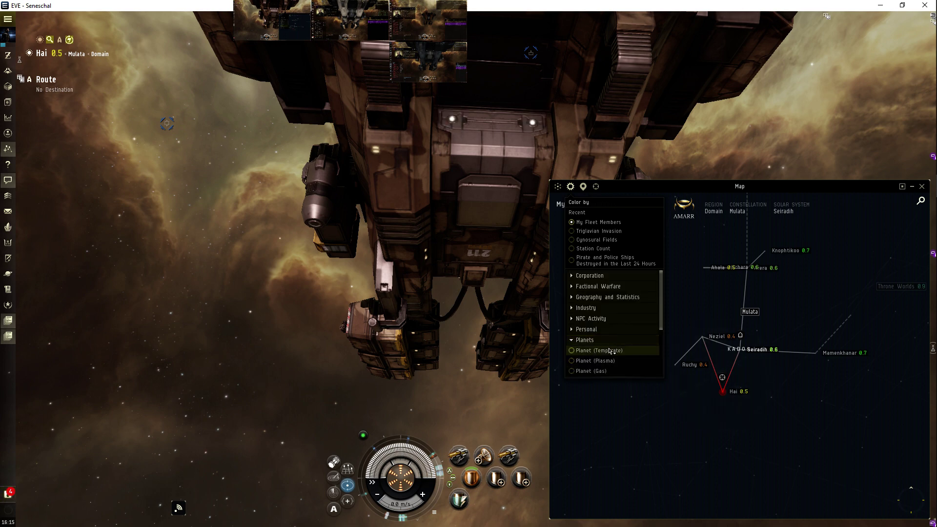
scroll(610, 351, "down", 3)
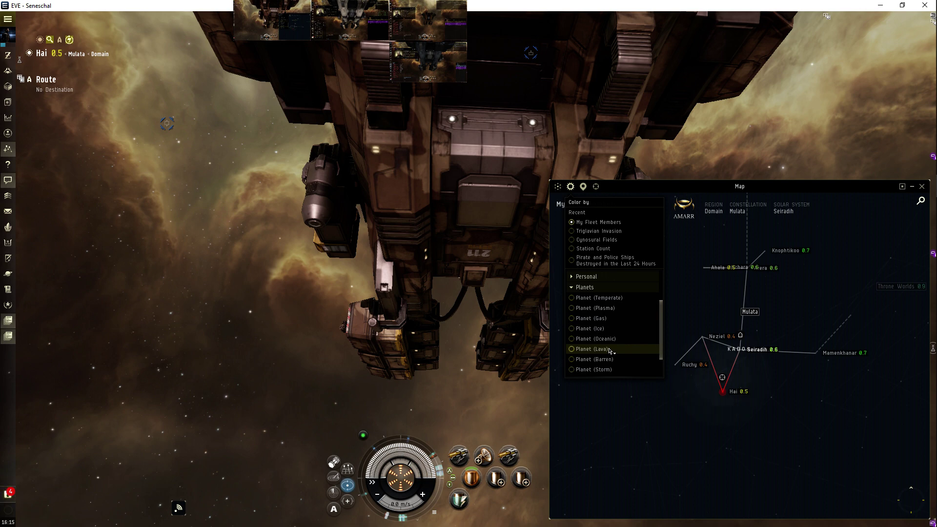
left_click(611, 351)
scroll(608, 344, "down", 1)
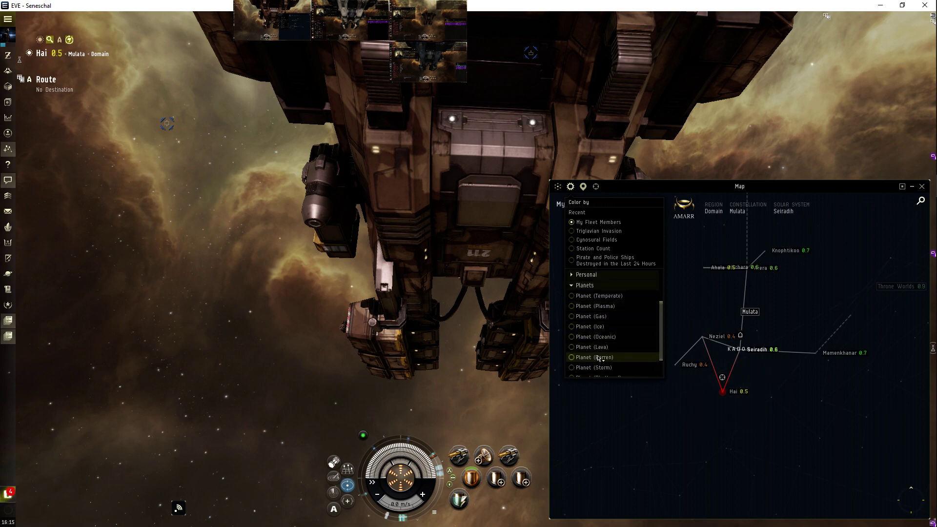
left_click(600, 358)
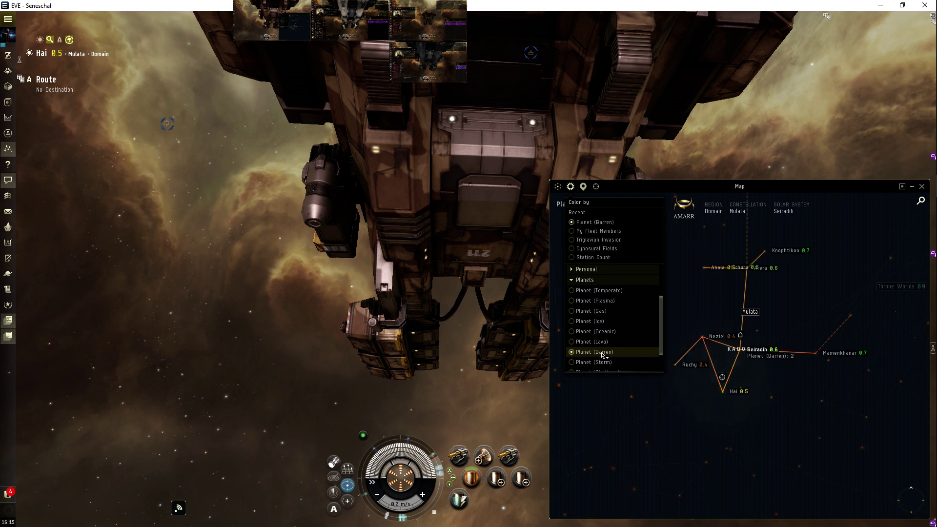
left_click(703, 338)
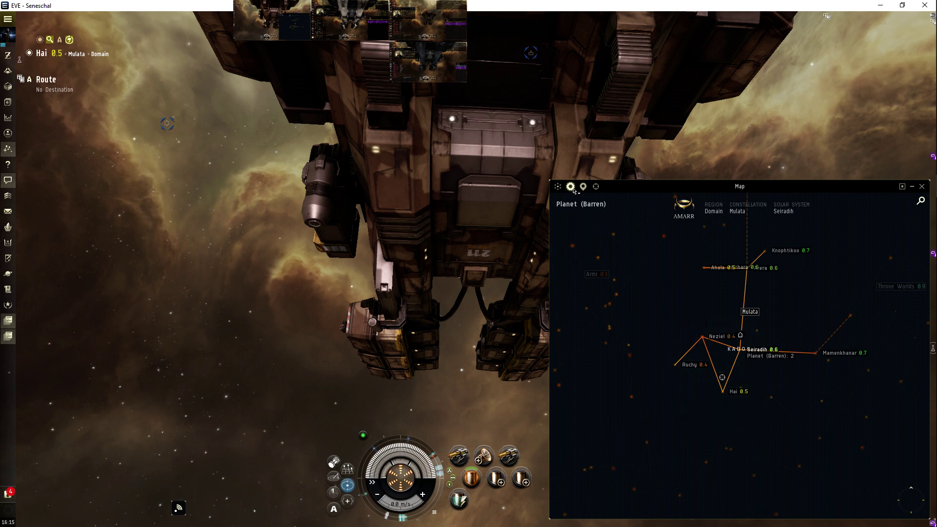
Step: Colour the map by Clone Bay availability, then select Mamenkhanar and centre on Arera
left_click(572, 187)
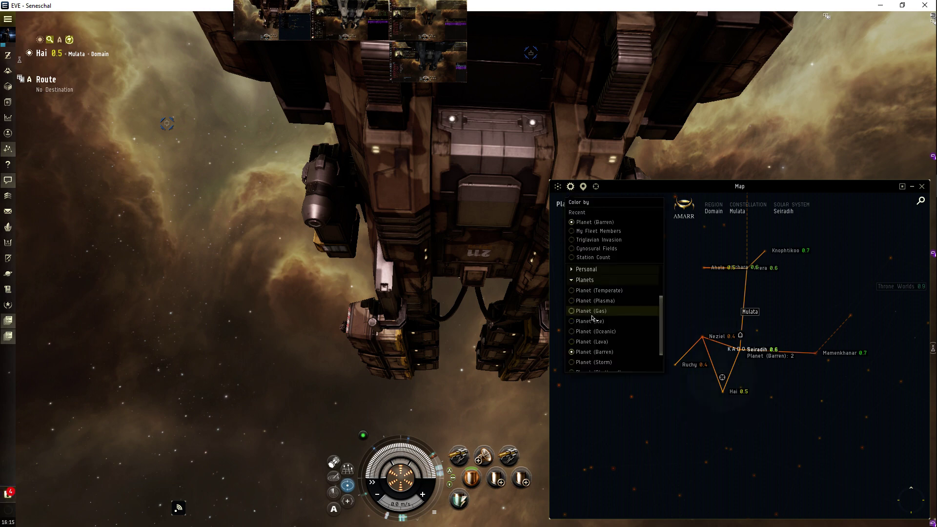
scroll(597, 315, "down", 4)
left_click(592, 354)
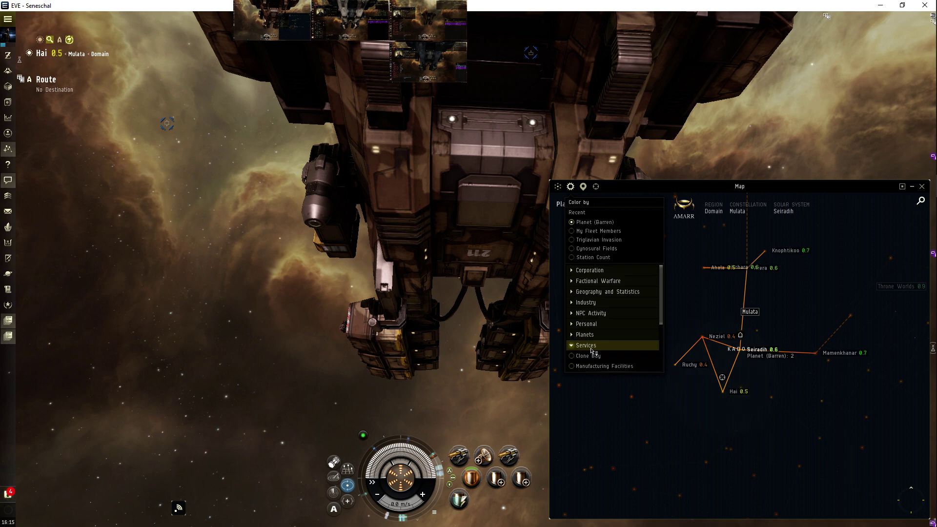
left_click(590, 356)
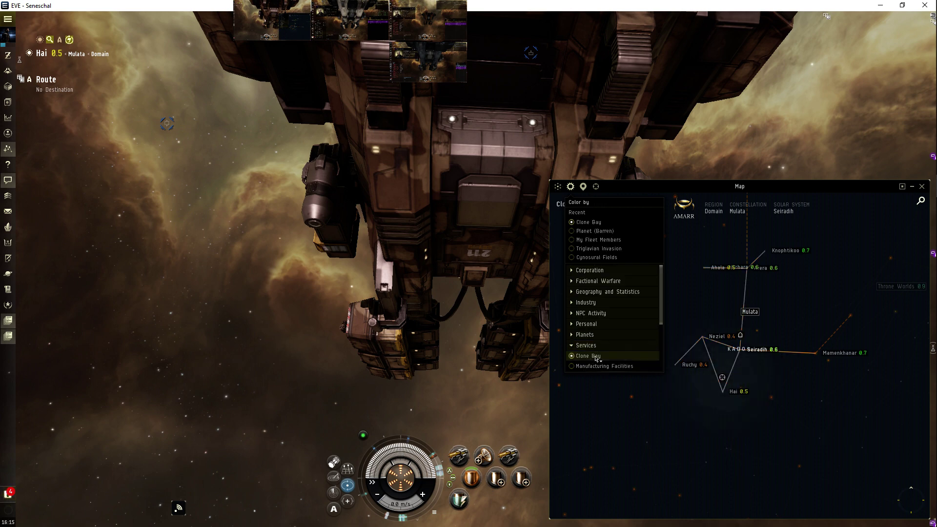
left_click(752, 353)
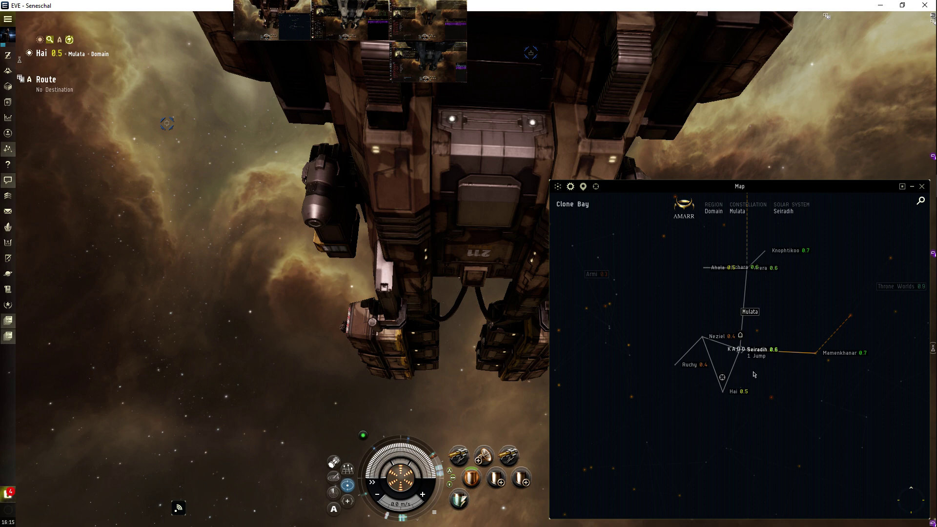
scroll(735, 315, "up", 1)
scroll(734, 315, "up", 1)
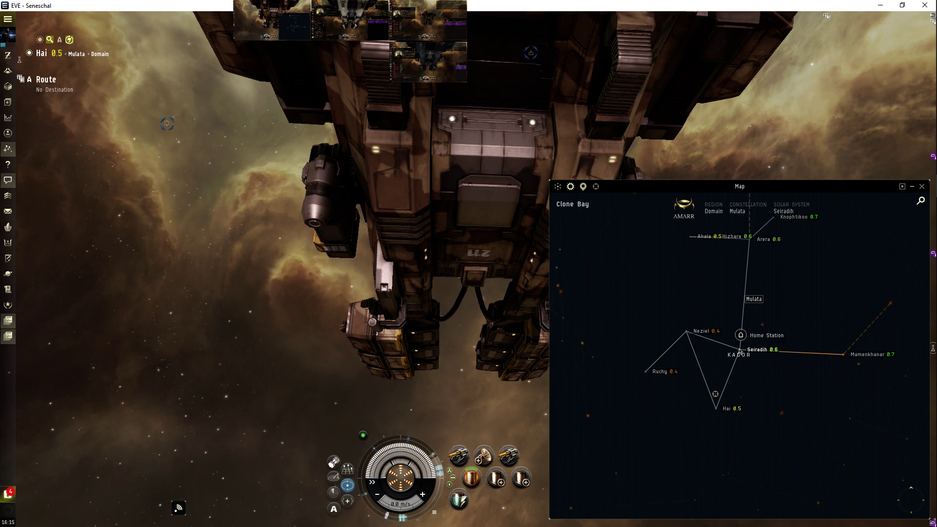
scroll(747, 364, "up", 1)
scroll(747, 363, "up", 1)
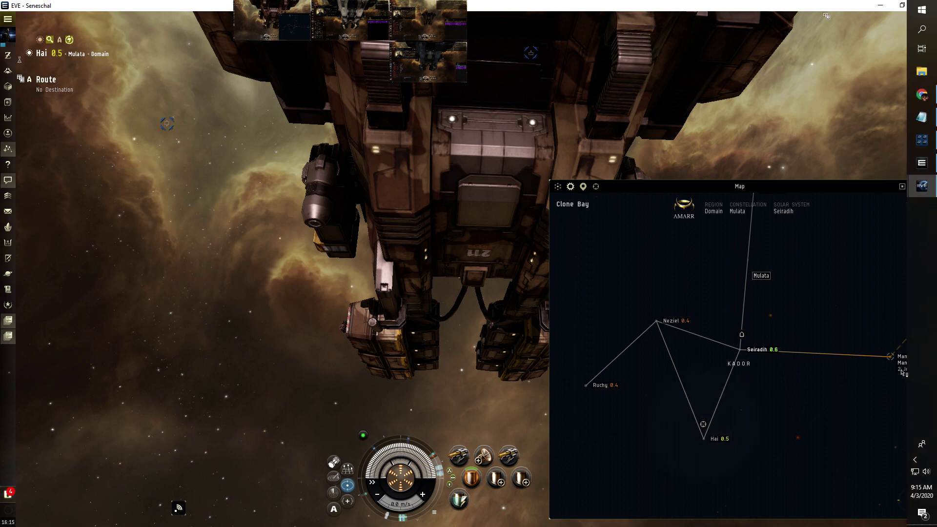
left_click(892, 356)
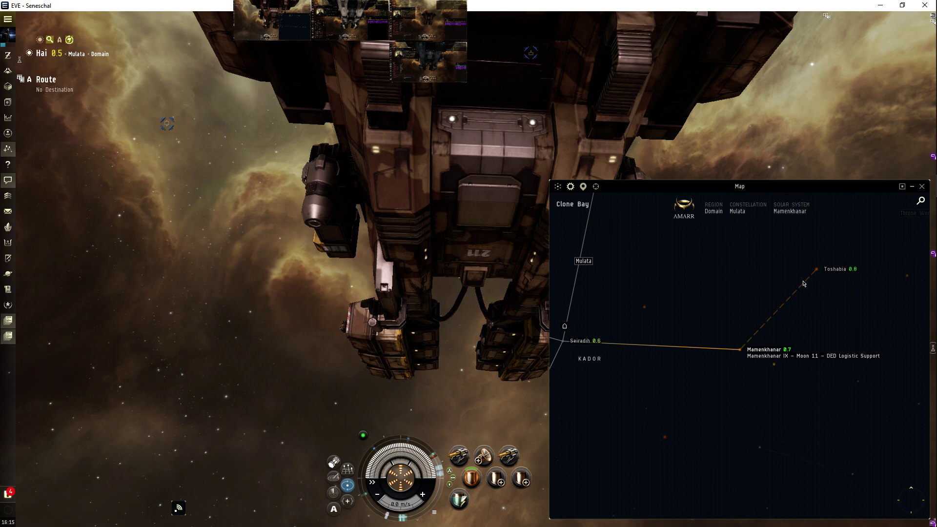
scroll(717, 295, "down", 5)
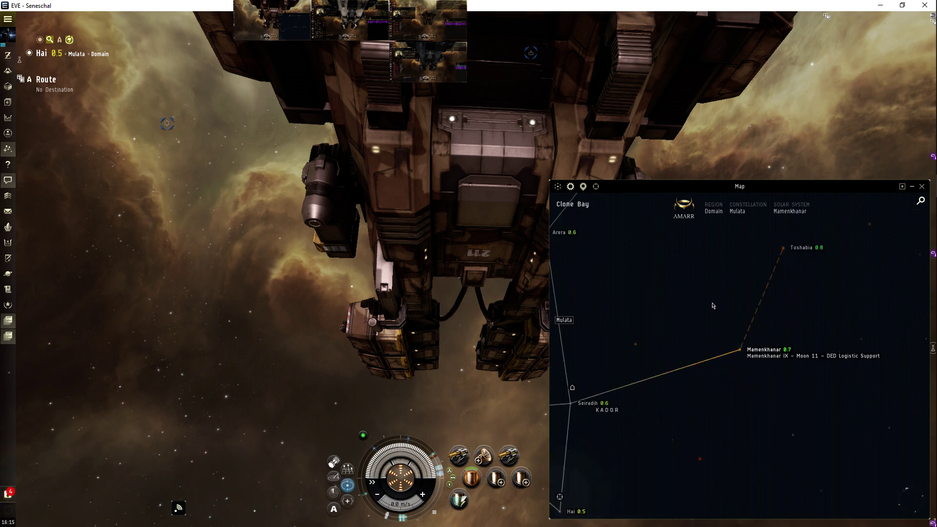
scroll(705, 298, "up", 5)
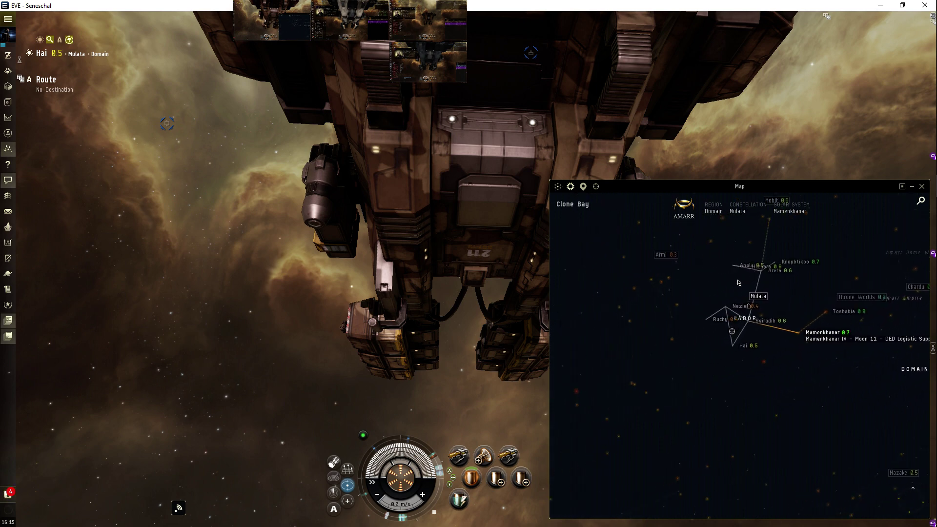
scroll(731, 347, "down", 3)
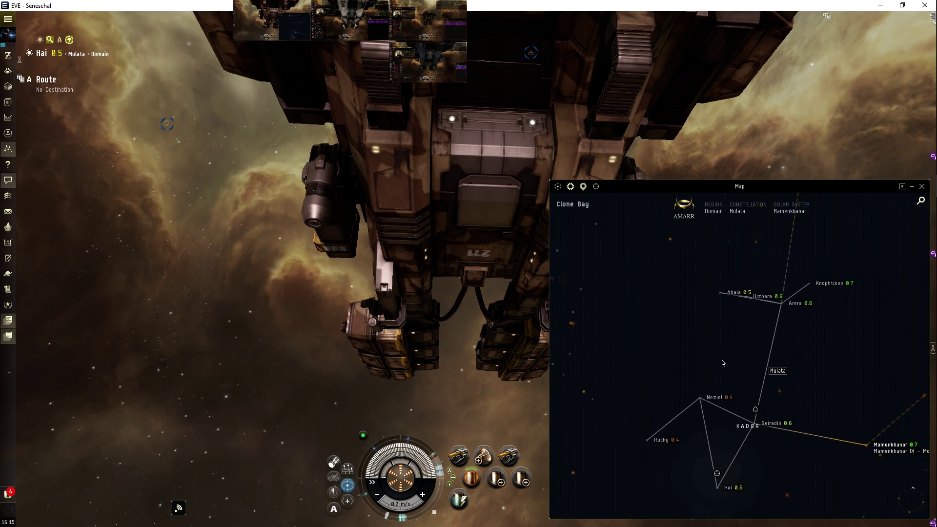
left_click(782, 308)
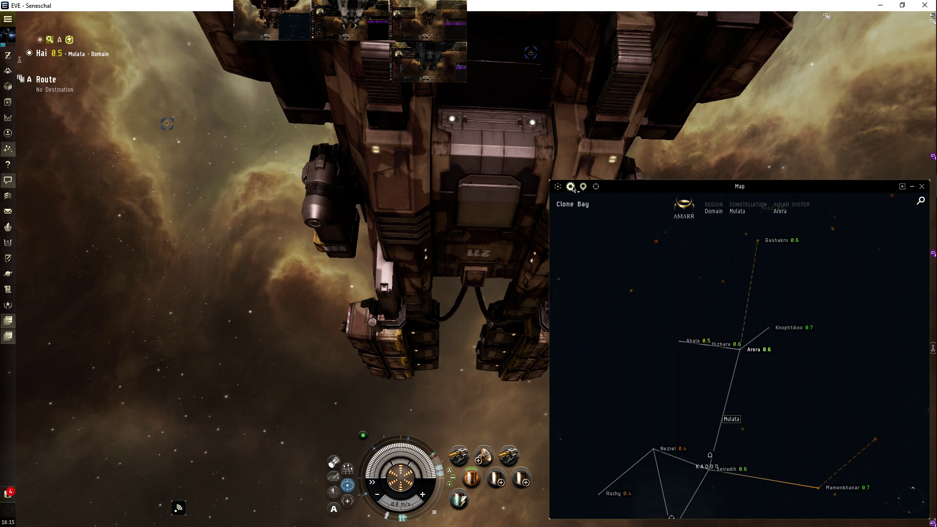
Step: Colour by Sovereignty: All Factions and Alliances, then show the map marker types list
left_click(573, 189)
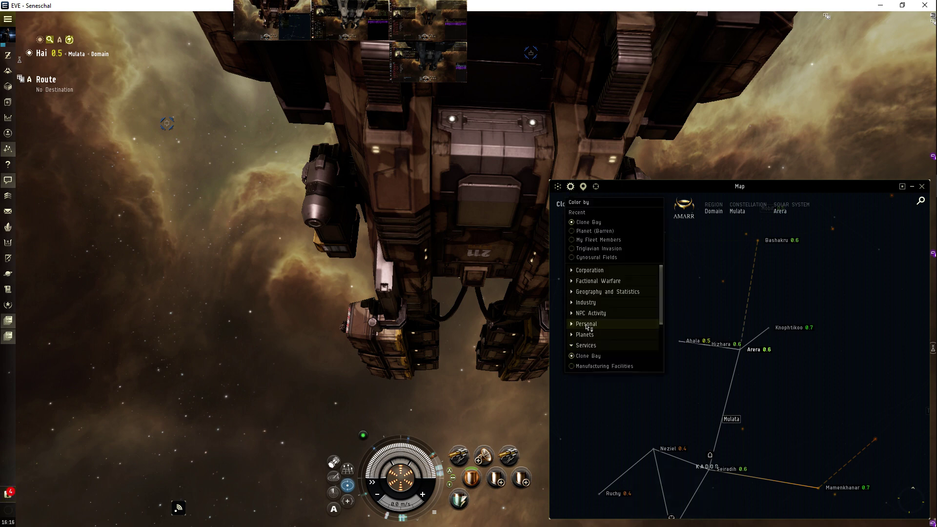
scroll(589, 323, "down", 3)
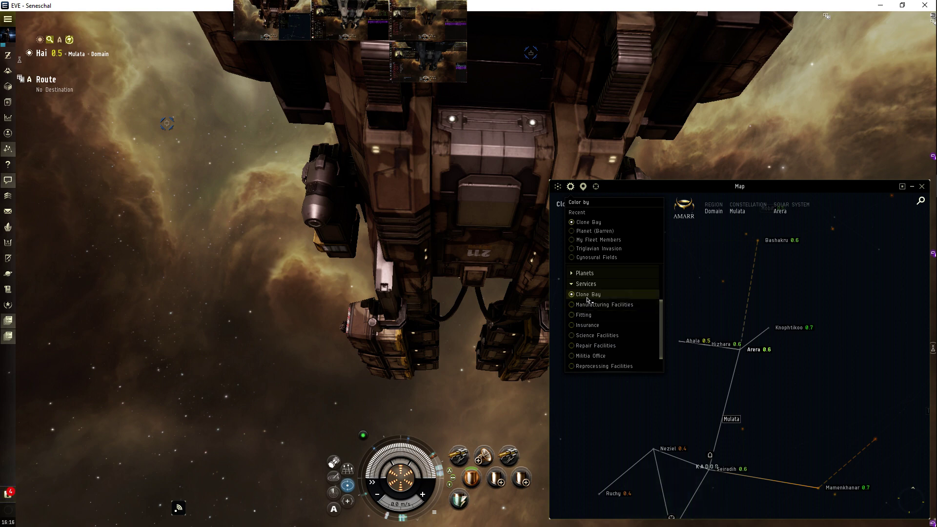
scroll(588, 299, "down", 2)
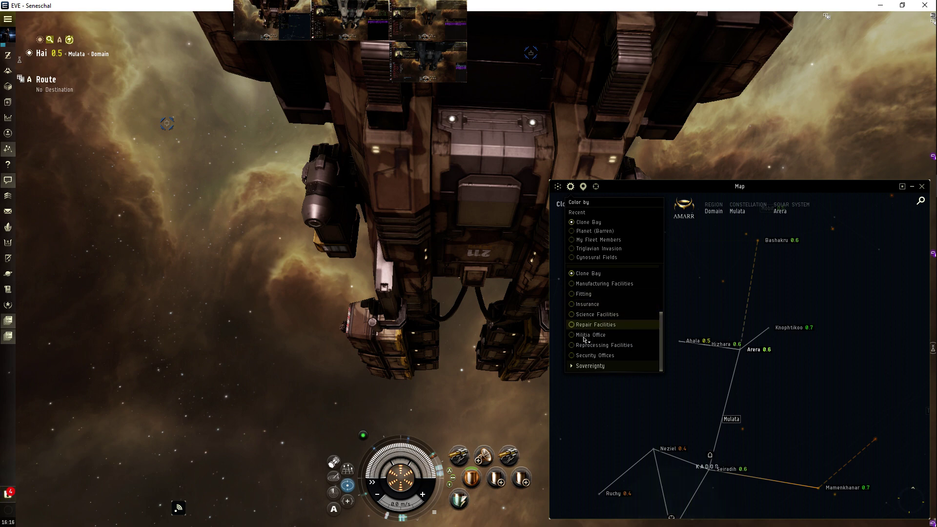
left_click(591, 365)
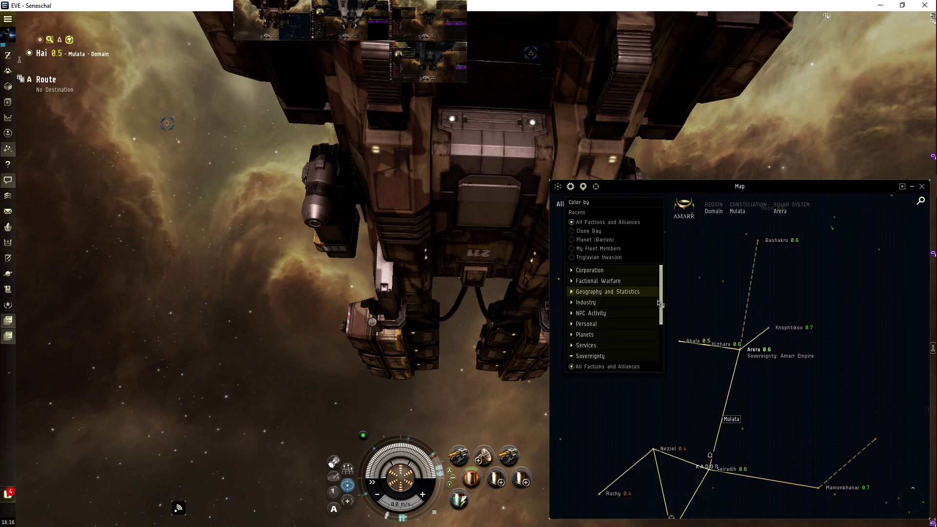
left_click(690, 262)
left_click(584, 187)
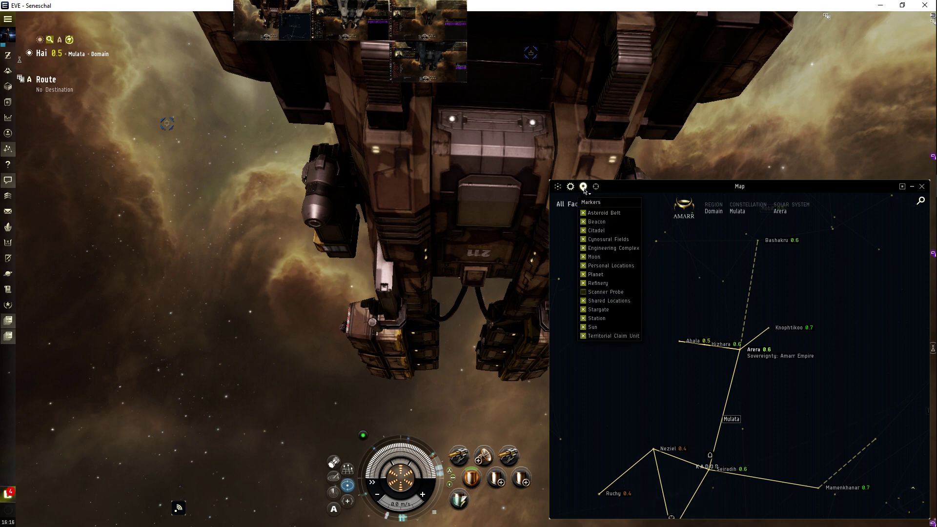
Step: Close the Markers list, centre the map on Hai, and bring up the layout options
left_click(596, 186)
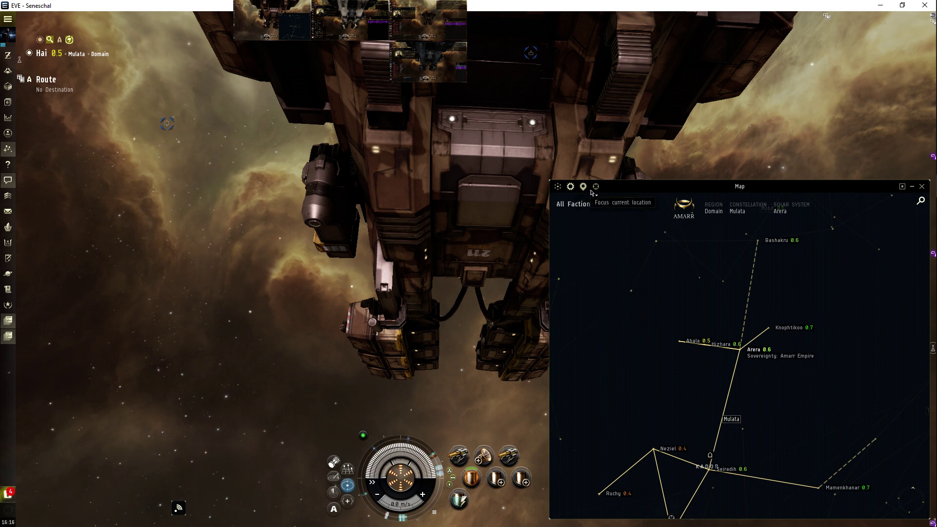
left_click(597, 187)
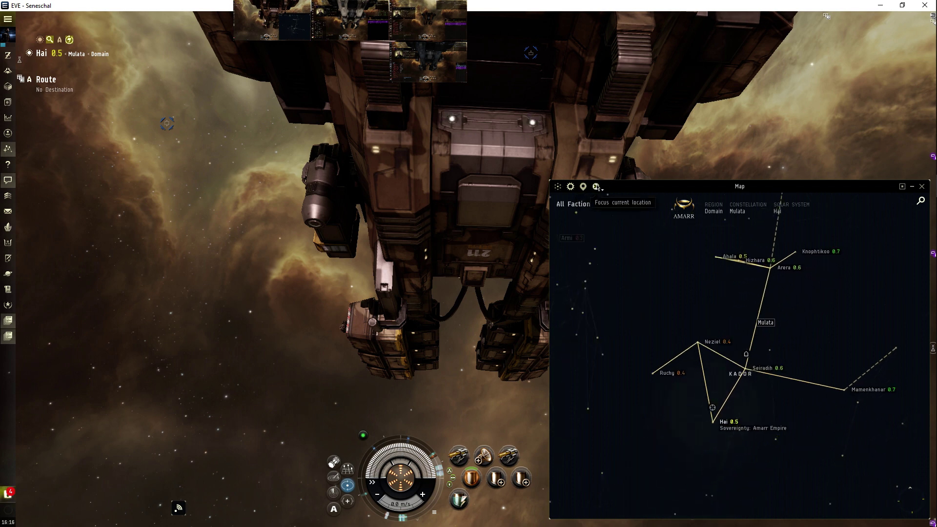
left_click(558, 186)
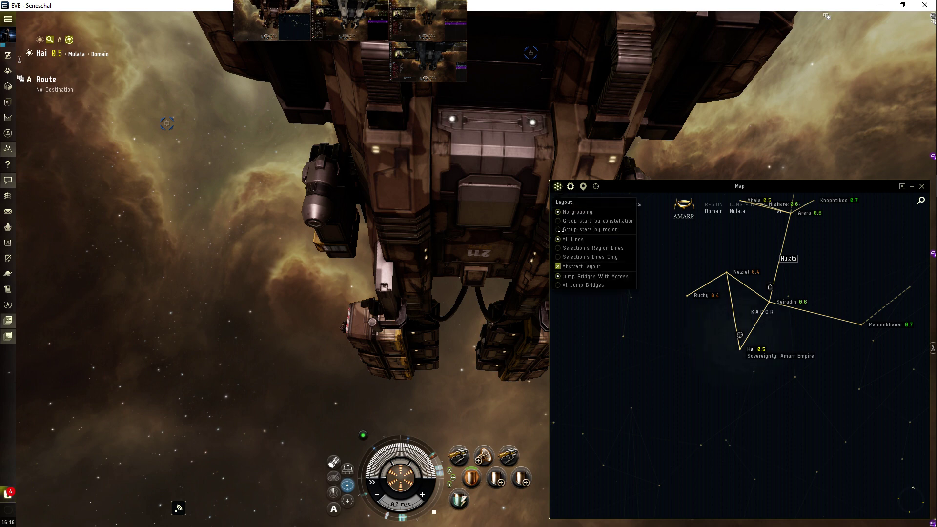
Step: Turn off Abstract layout and rotate and zoom the true-layout star map around the constellation
left_click(560, 267)
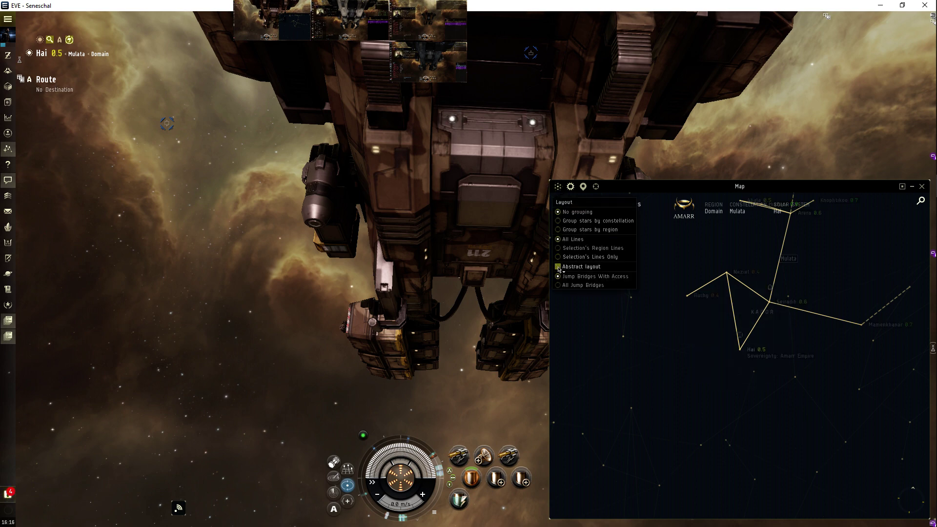
left_click(675, 353)
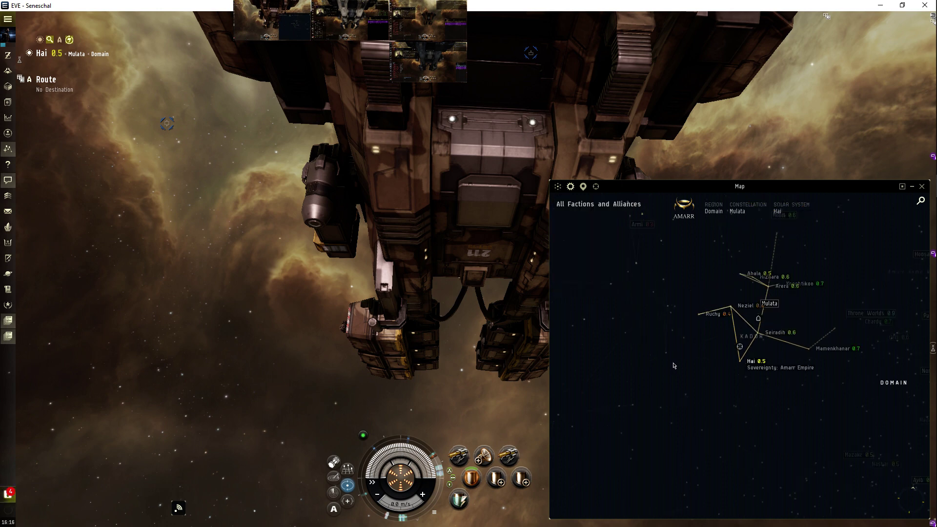
scroll(674, 365, "down", 4)
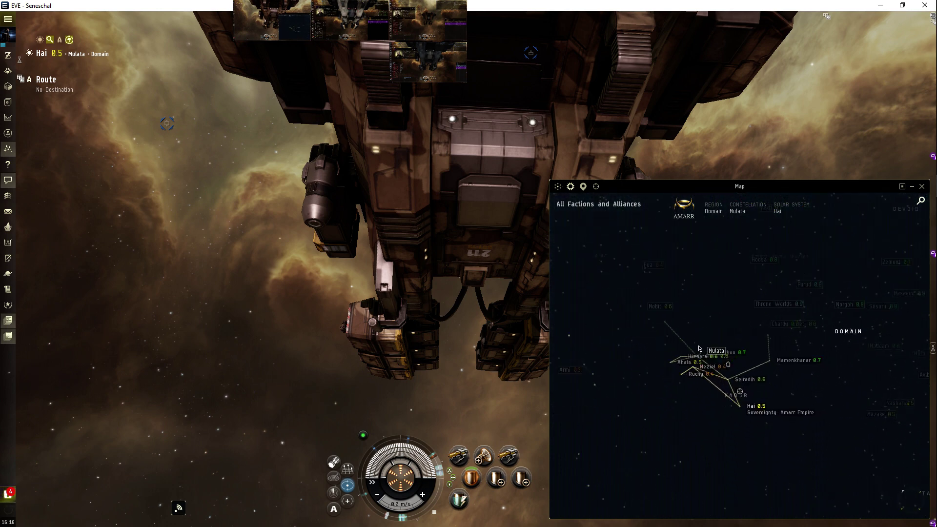
left_click_drag(700, 349, 686, 370)
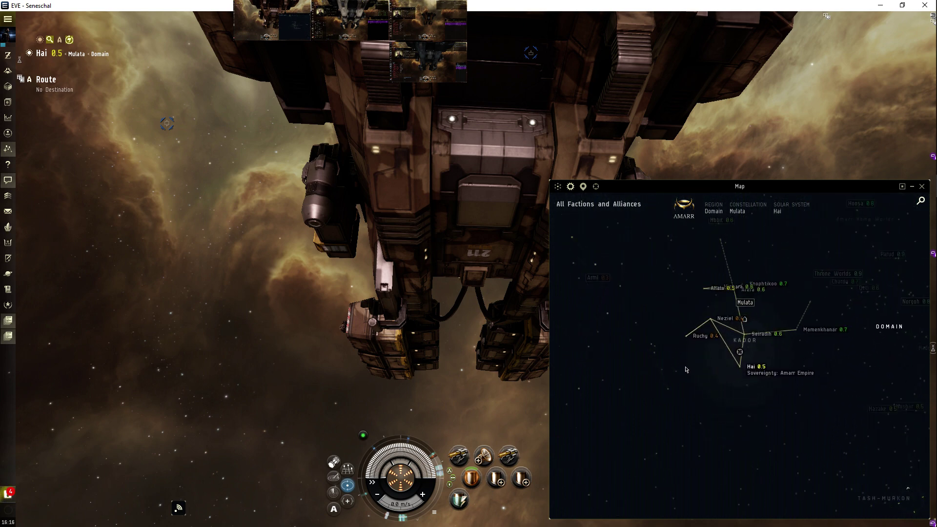
mouse_move(687, 370)
left_mouse_down()
mouse_move(597, 352)
mouse_move(587, 298)
mouse_move(687, 351)
mouse_move(690, 420)
mouse_move(706, 363)
mouse_move(622, 405)
mouse_move(630, 454)
left_mouse_up()
Step: Turn Abstract layout back on and pan the constellation to fill the view
left_click(558, 186)
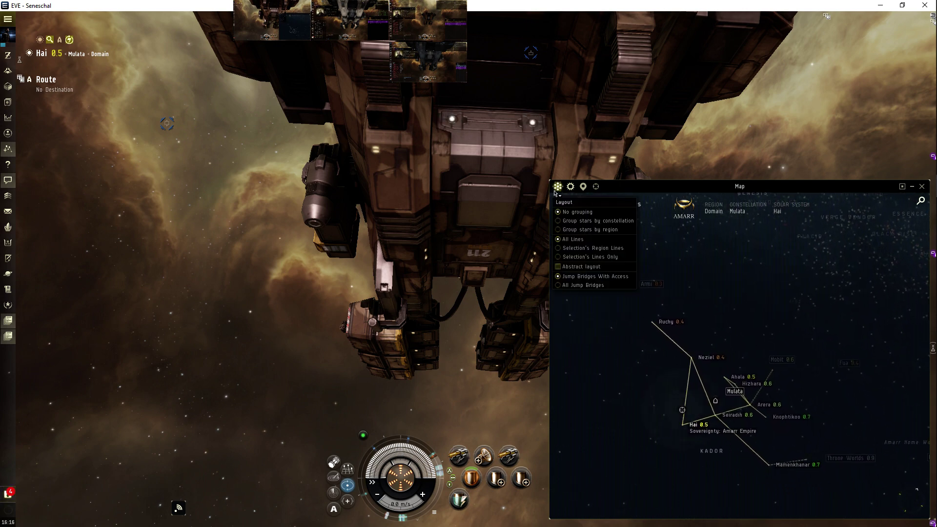
left_click(558, 267)
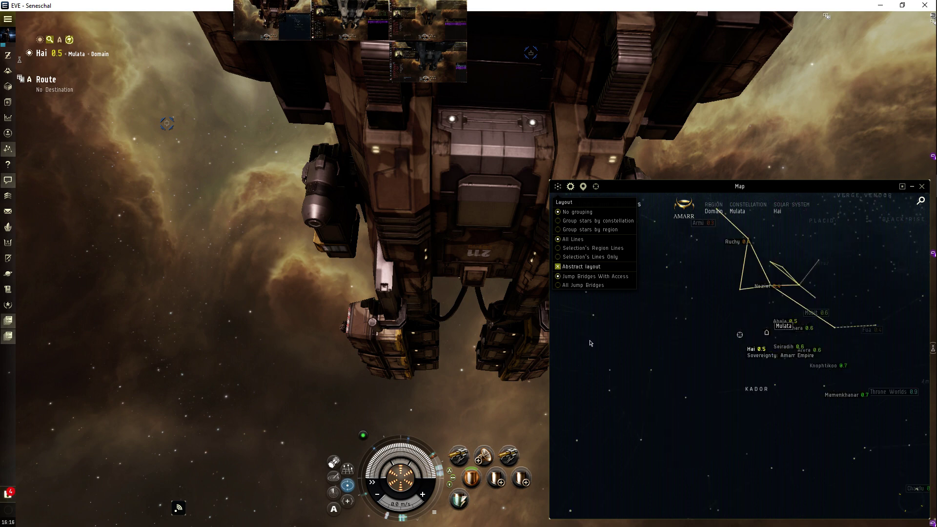
left_click(700, 292)
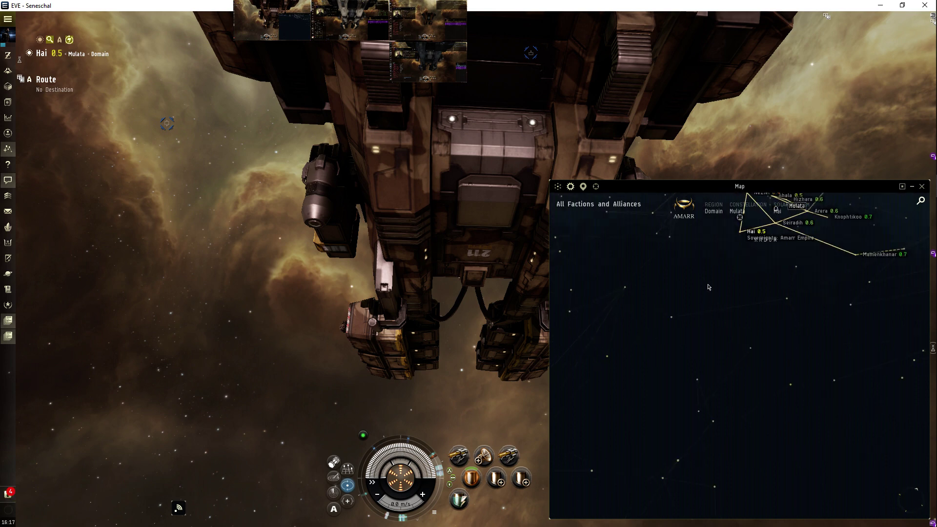
left_click_drag(701, 292, 644, 416)
scroll(645, 417, "down", 8)
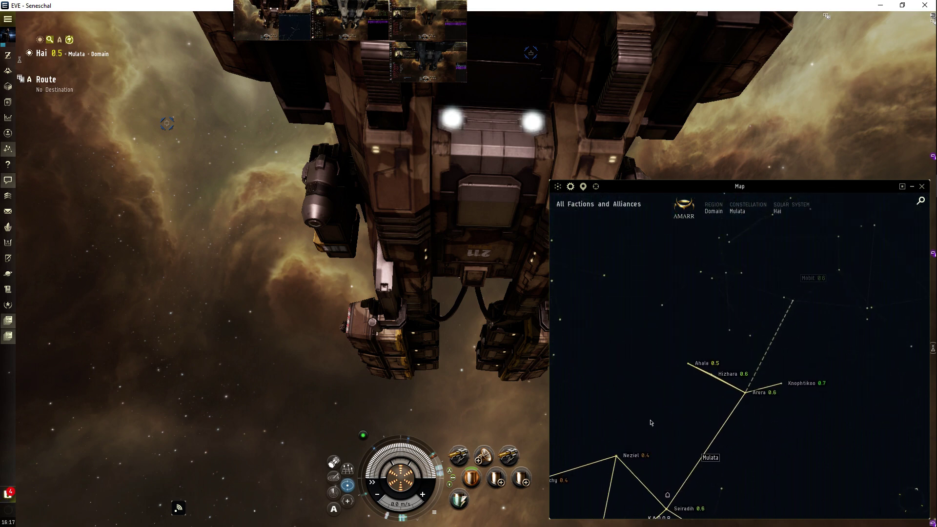
scroll(612, 443, "up", 8)
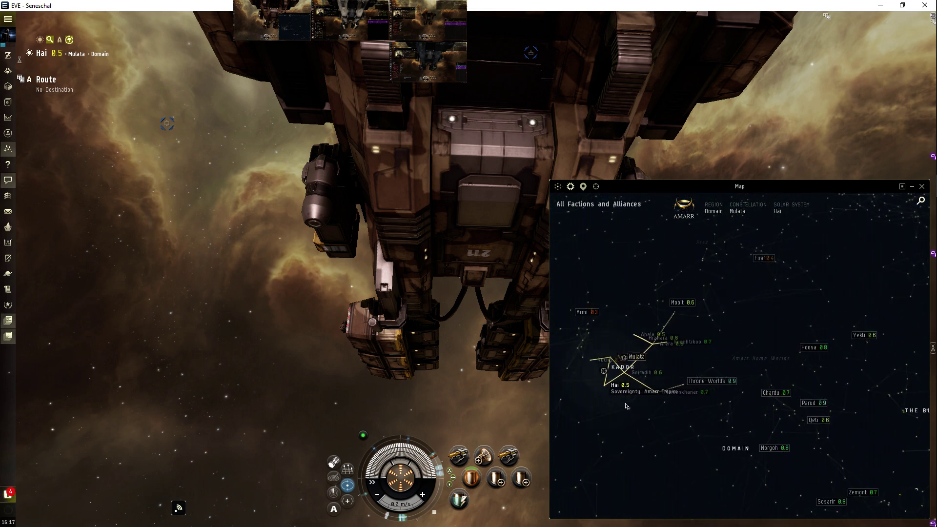
scroll(678, 395, "up", 4)
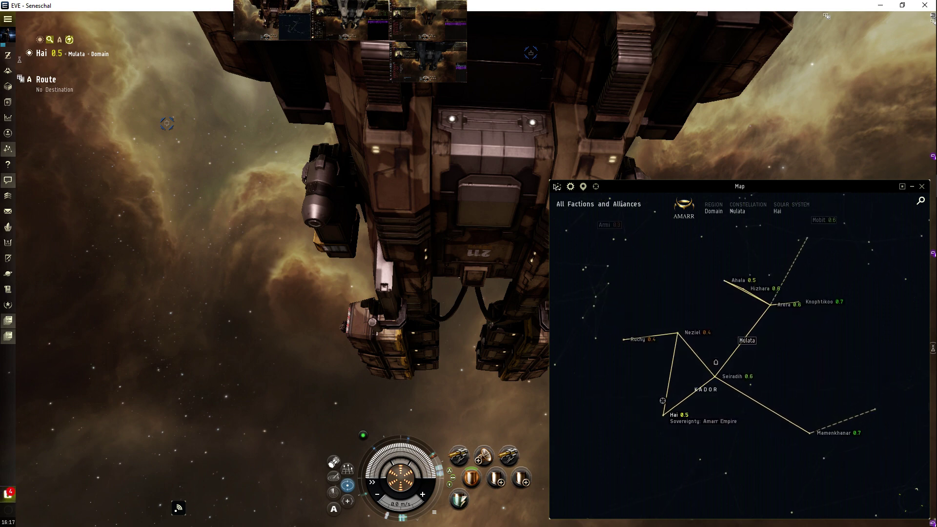
left_click(558, 186)
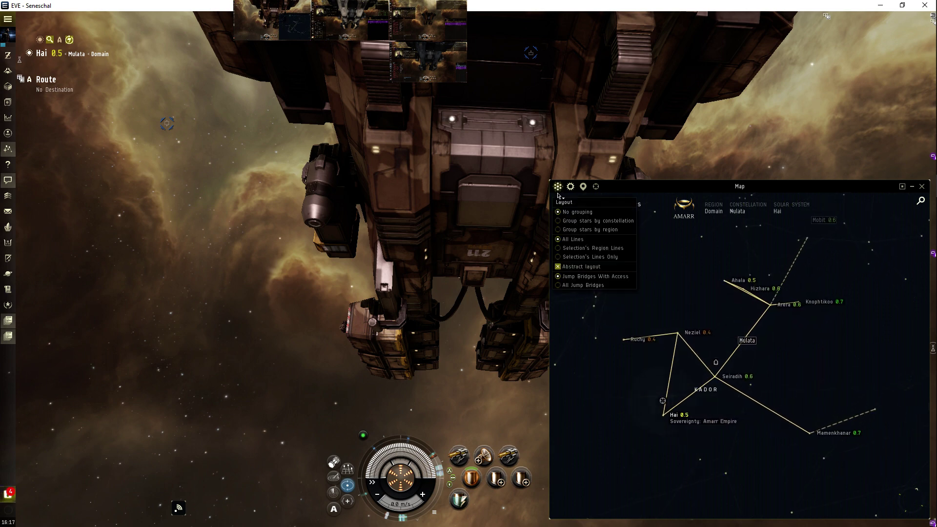
left_click(560, 163)
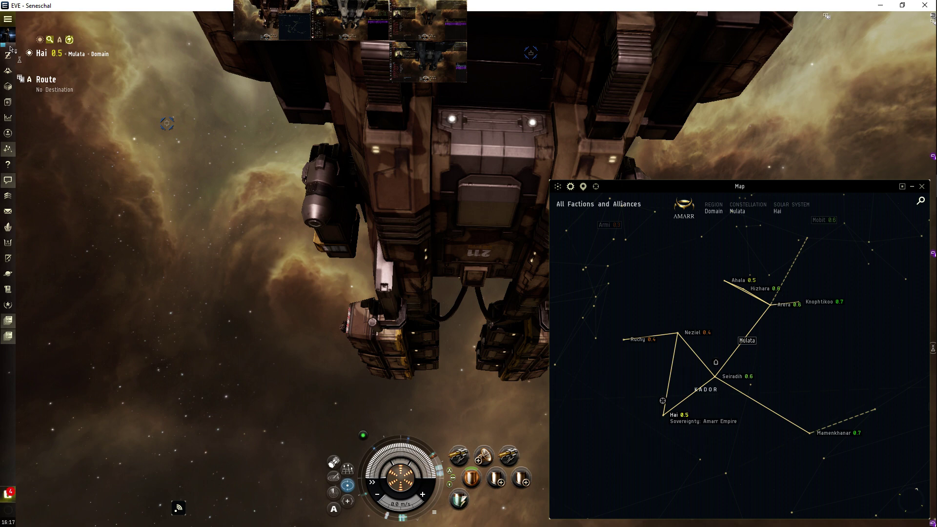
Step: Toggle the settings menu, resize the Map window larger and back, then close it with F10
key("Escape")
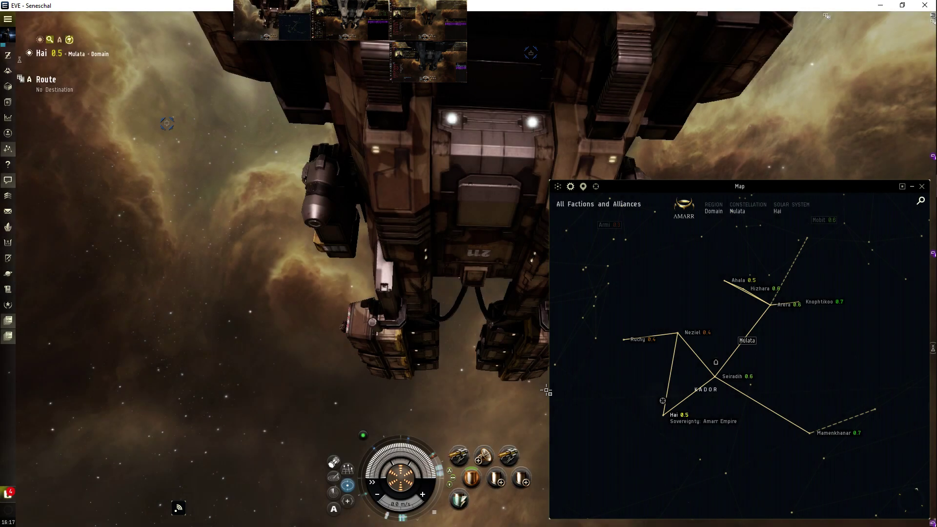
left_click_drag(554, 187, 429, 150)
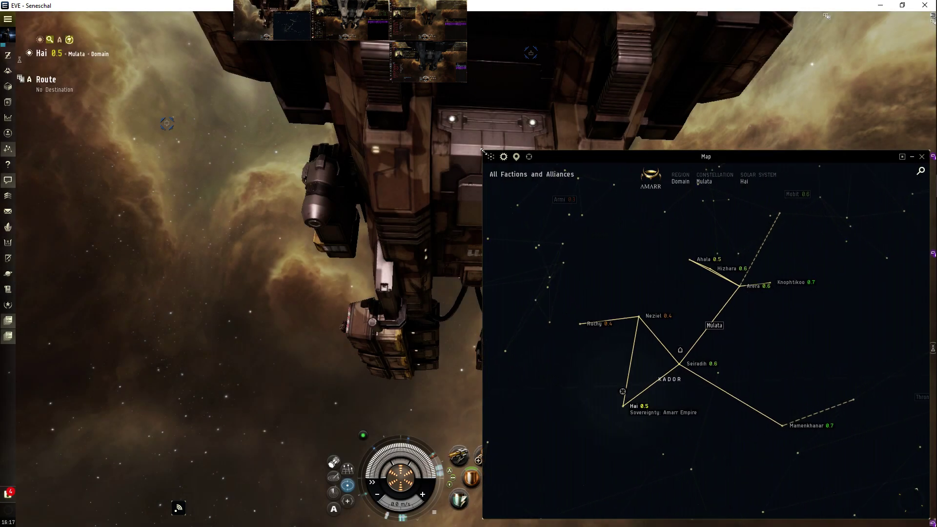
left_click_drag(526, 187, 540, 221)
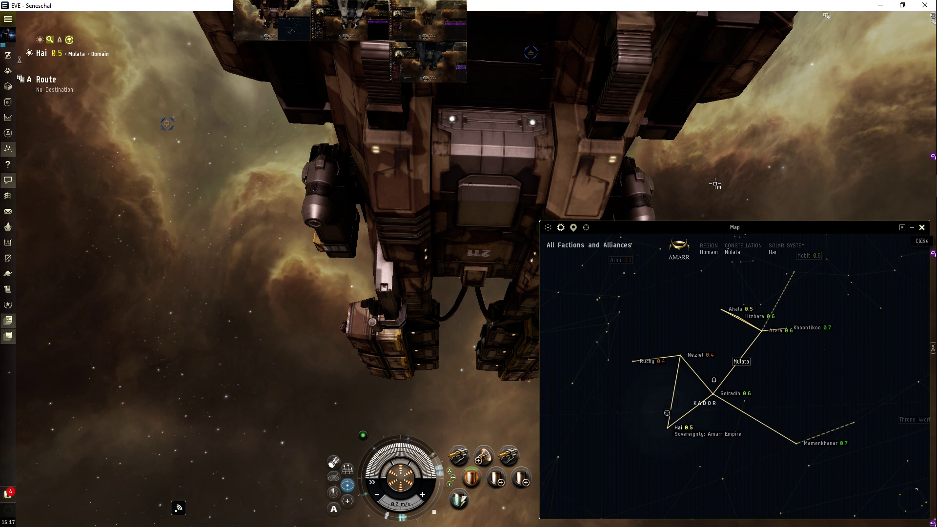
key("F10")
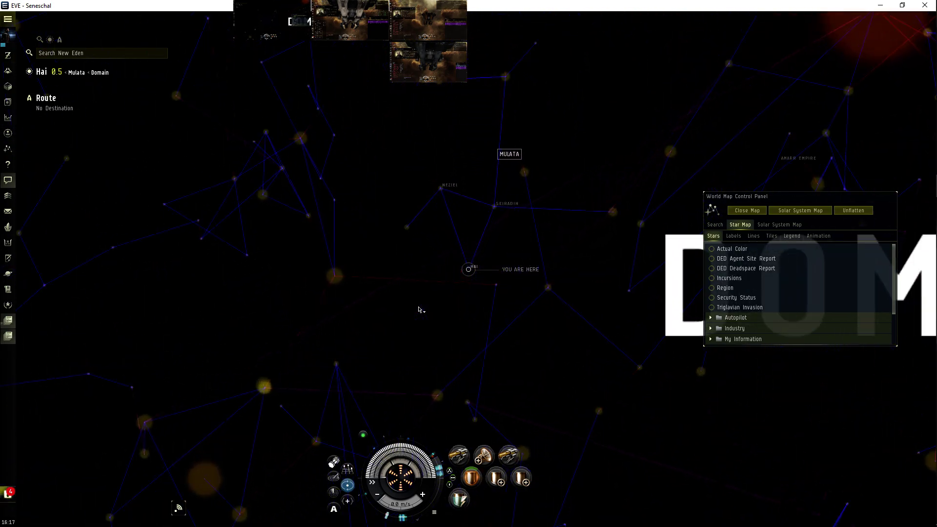
scroll(777, 291, "down", 3)
scroll(777, 290, "down", 3)
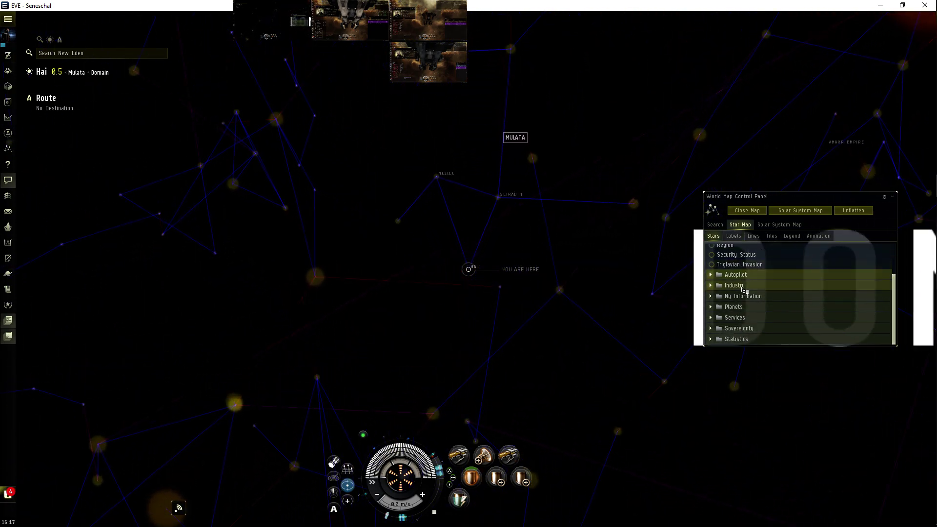
Step: Expand Autopilot and My Information, then colour stars by My Corp Members, then My Fleet Members
left_click(777, 279)
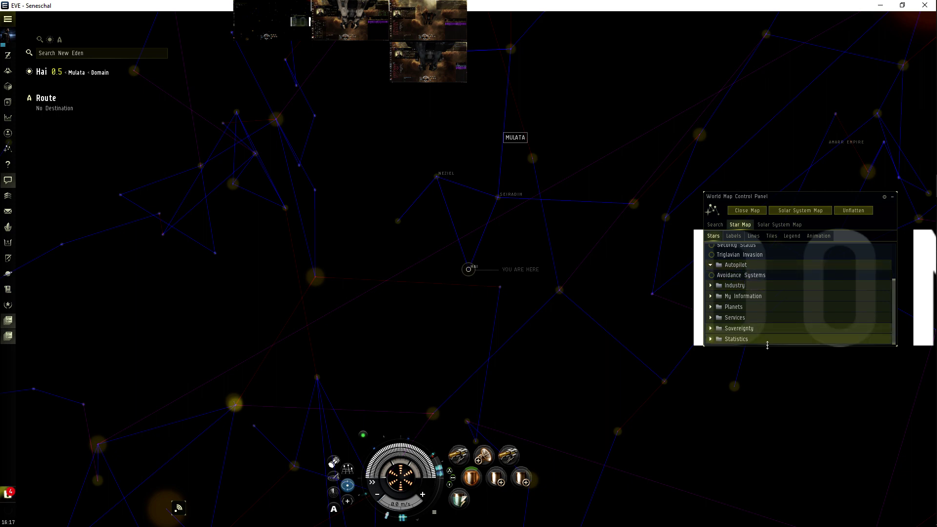
left_click_drag(768, 346, 775, 487)
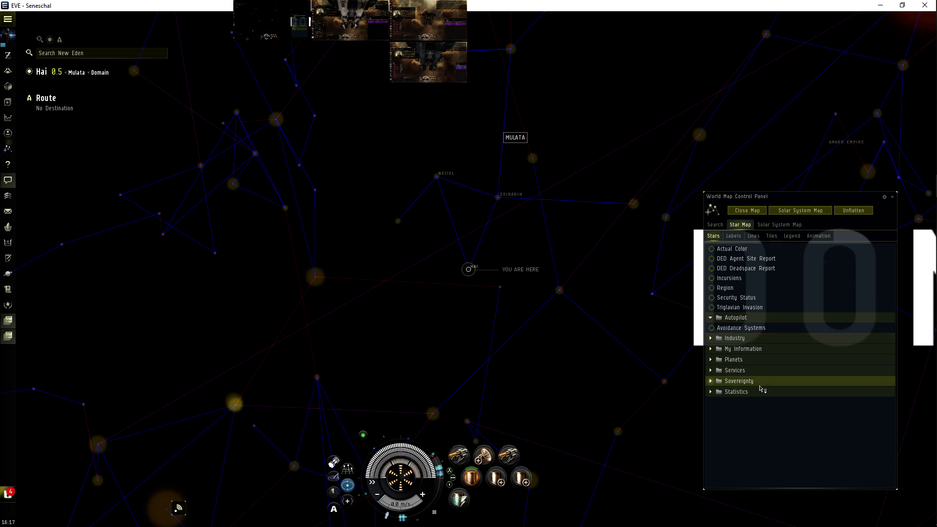
left_click(764, 360)
left_click(764, 363)
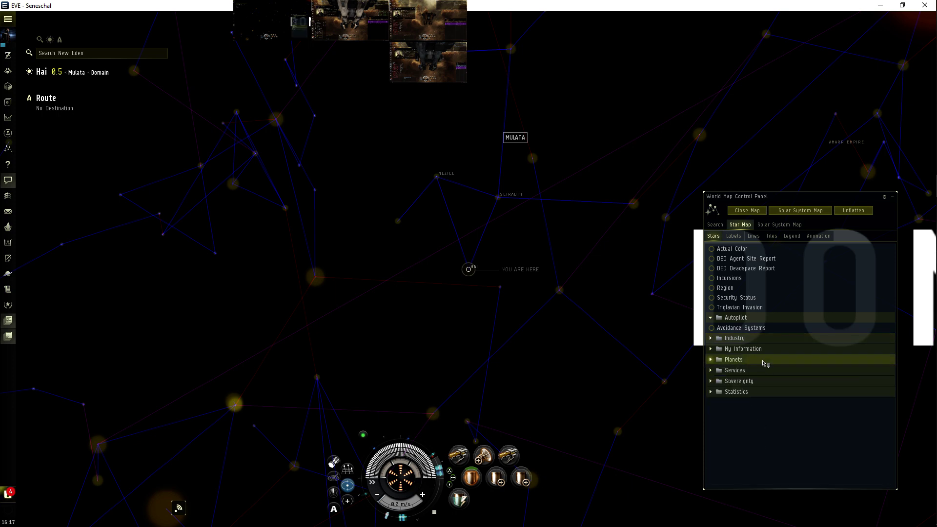
left_click(762, 350)
left_click(761, 351)
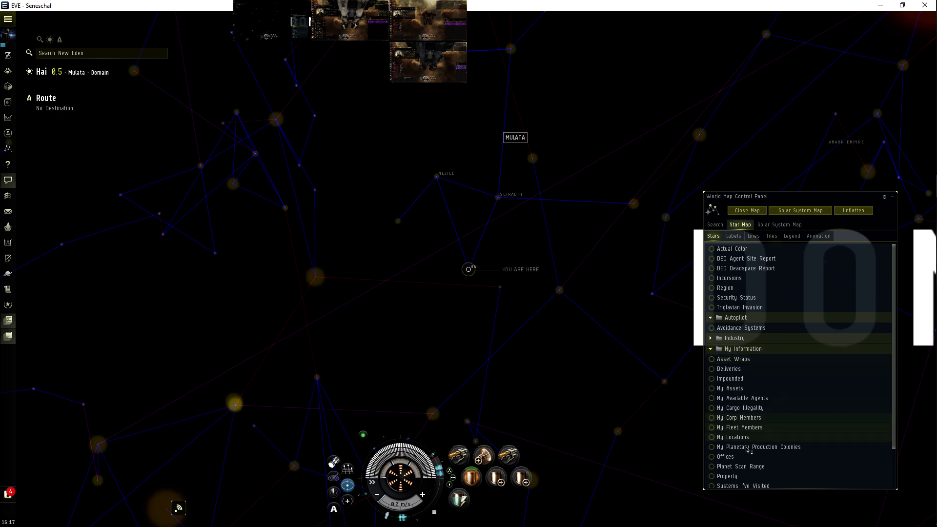
left_click(751, 417)
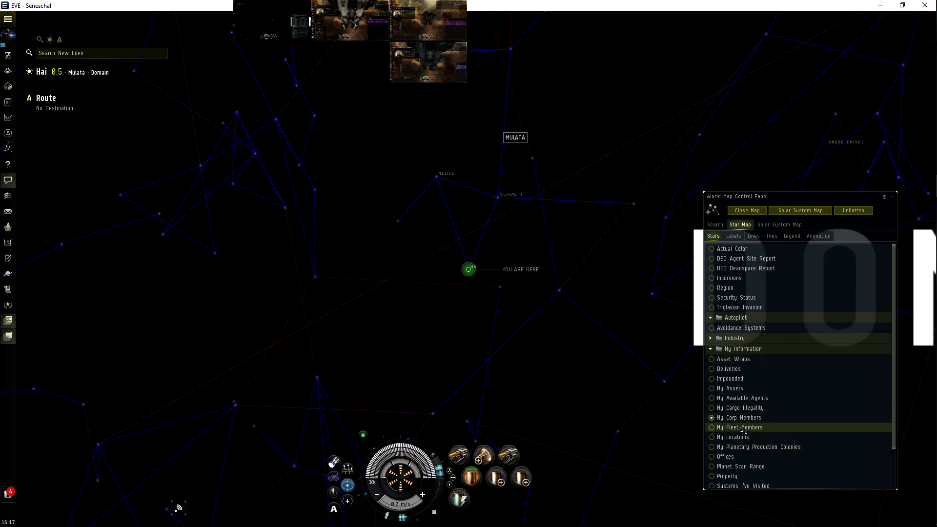
left_click(744, 429)
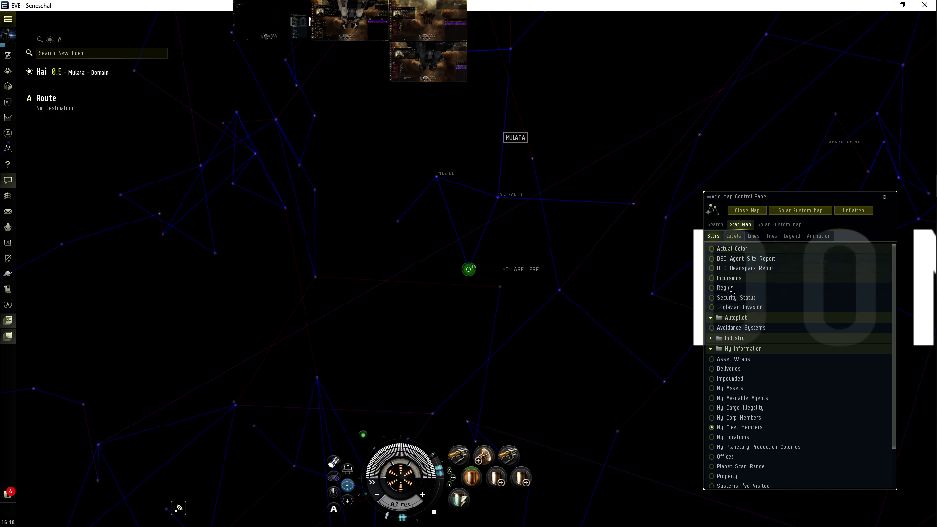
left_click(735, 238)
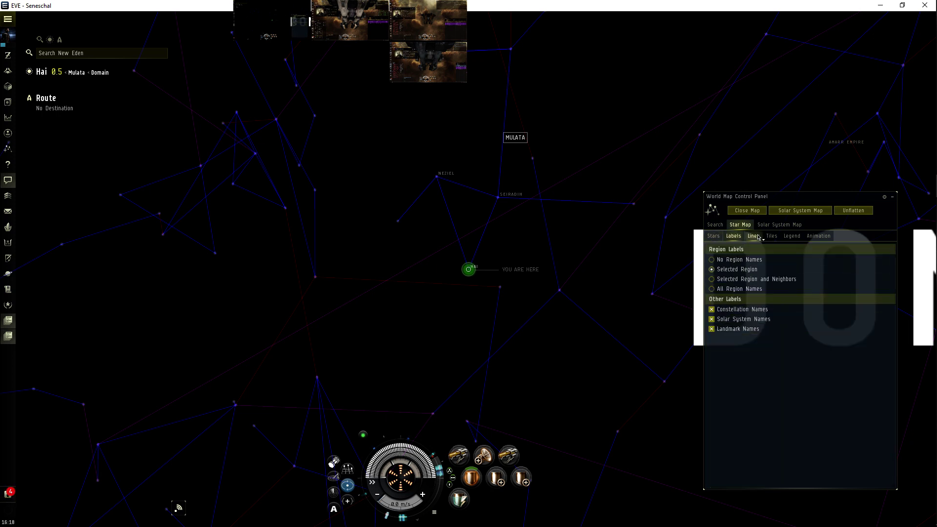
left_click(759, 238)
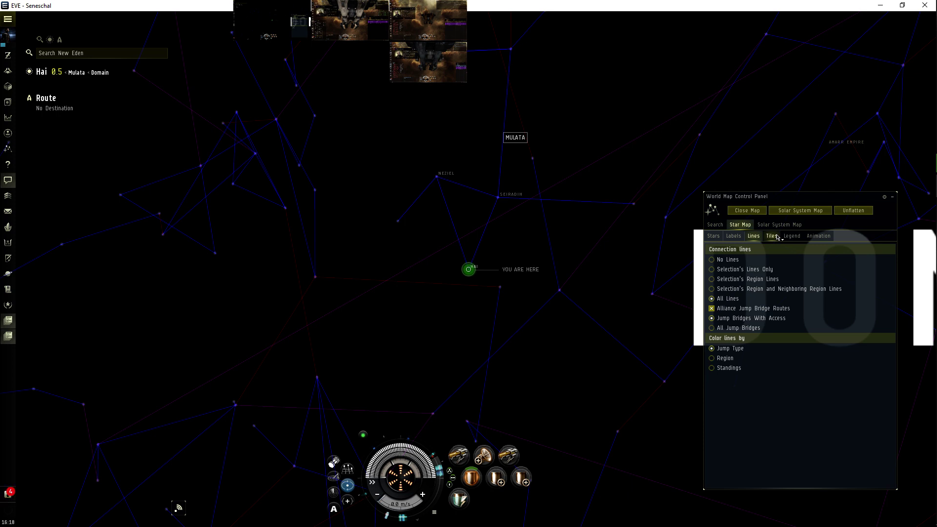
left_click(779, 236)
left_click(793, 237)
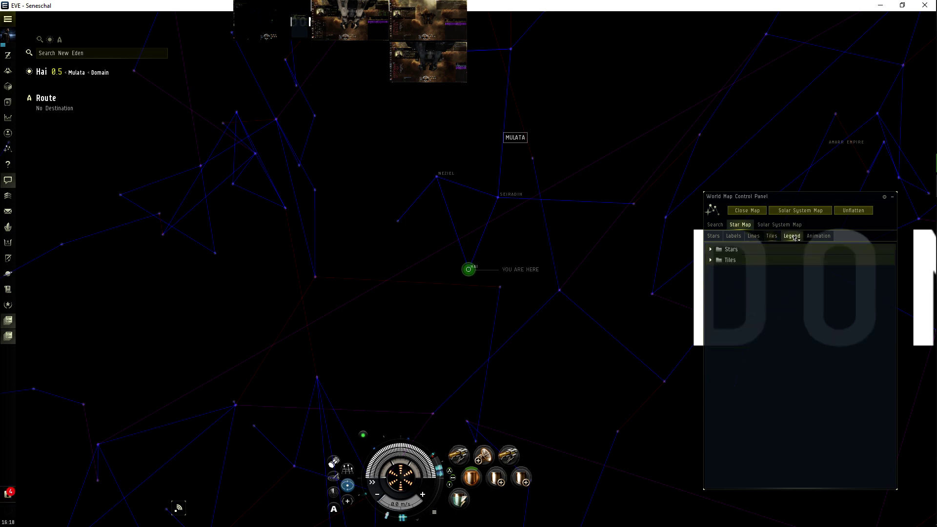
left_click(817, 237)
left_click(793, 237)
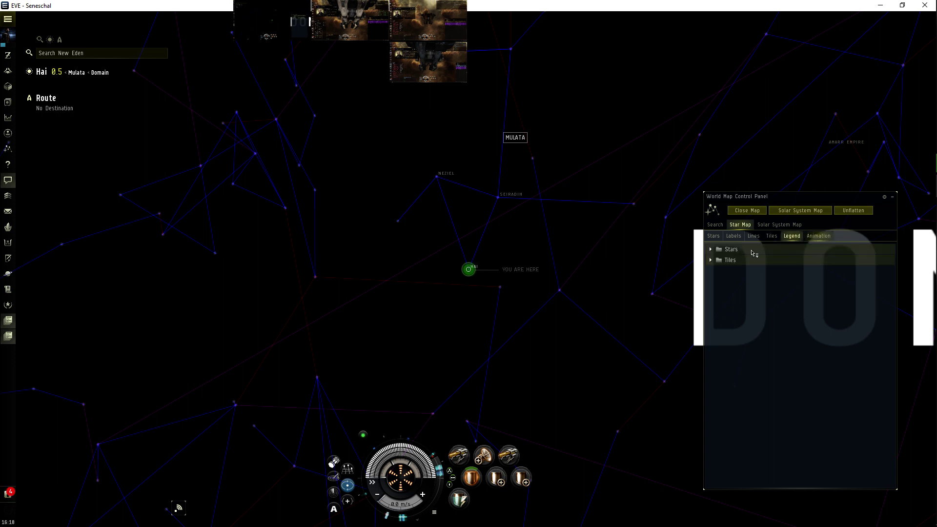
Step: Expand Statistics and colour stars by Average Docked Pilots after trying Average Pilots in Space
left_click(714, 236)
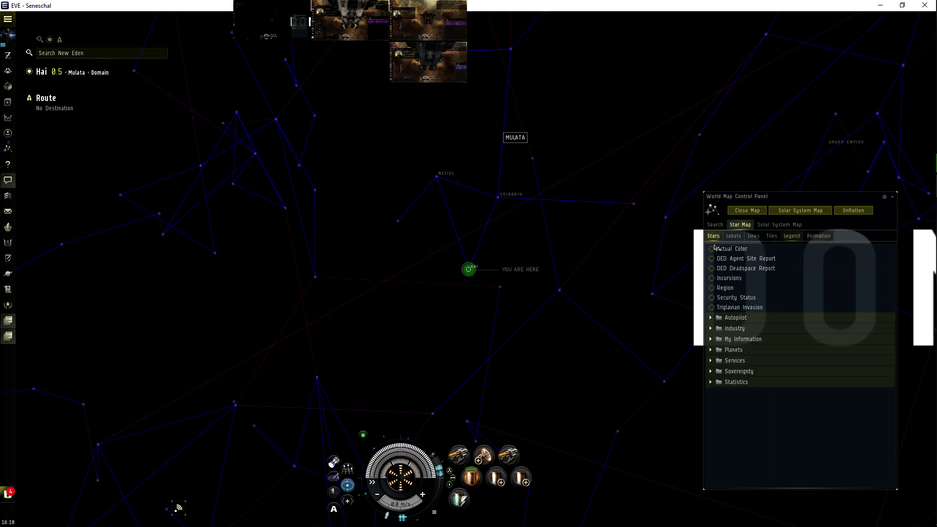
left_click(740, 382)
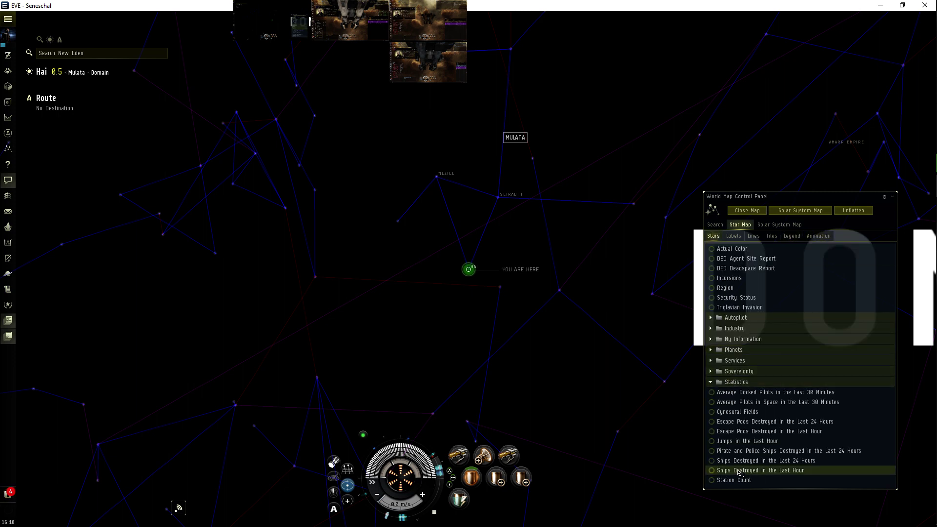
left_click(740, 402)
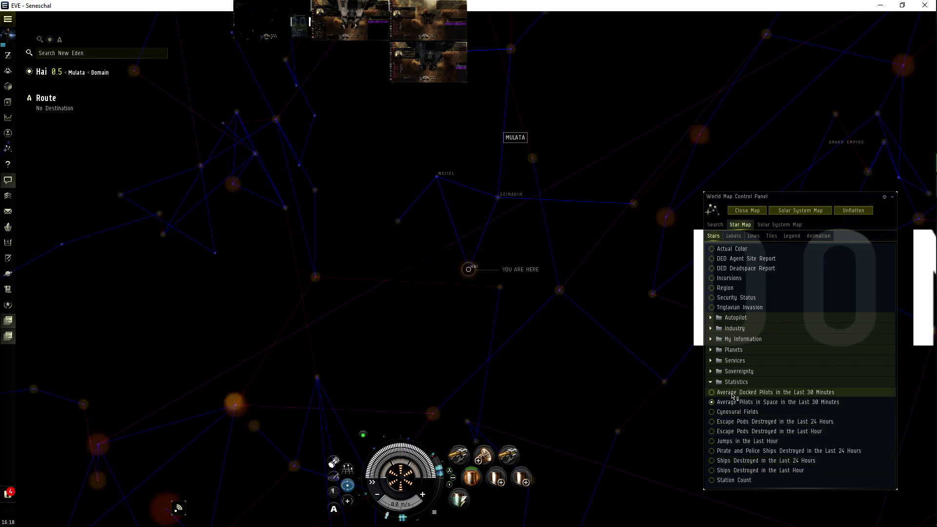
left_click(735, 393)
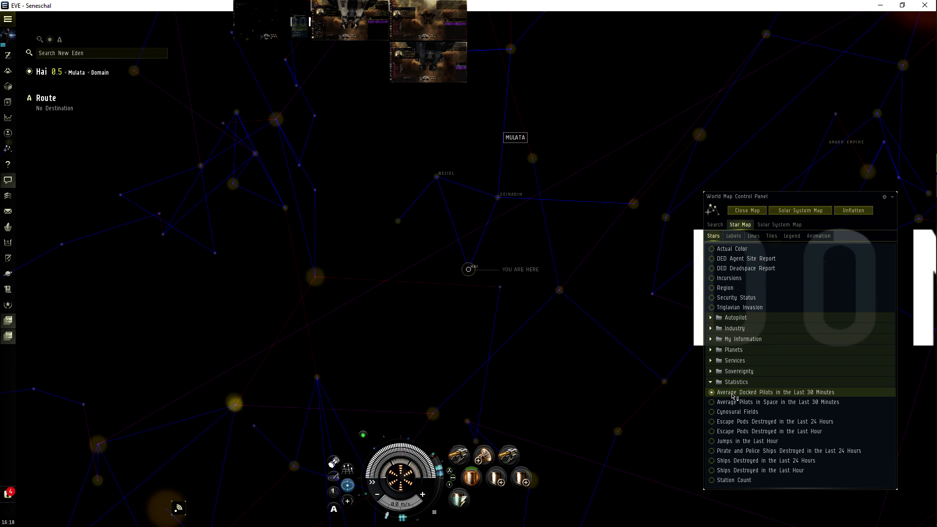
left_click(743, 403)
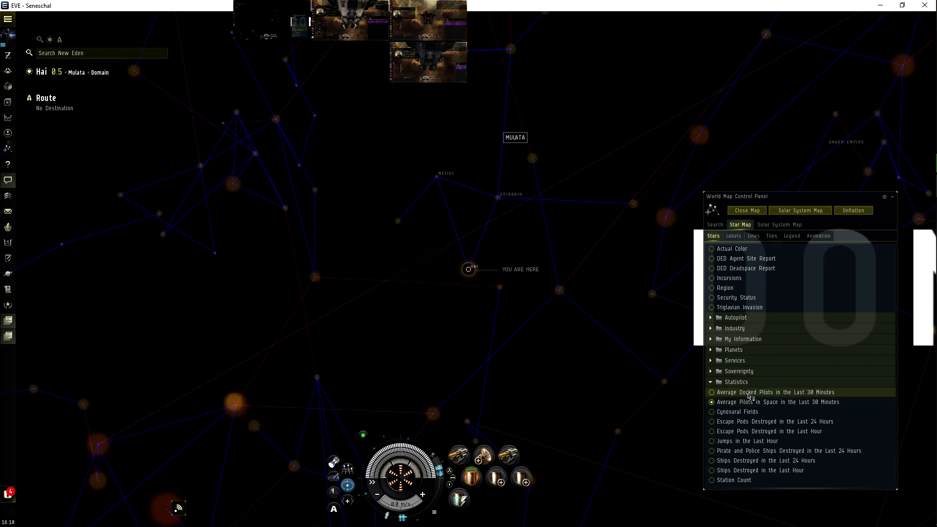
left_click(750, 394)
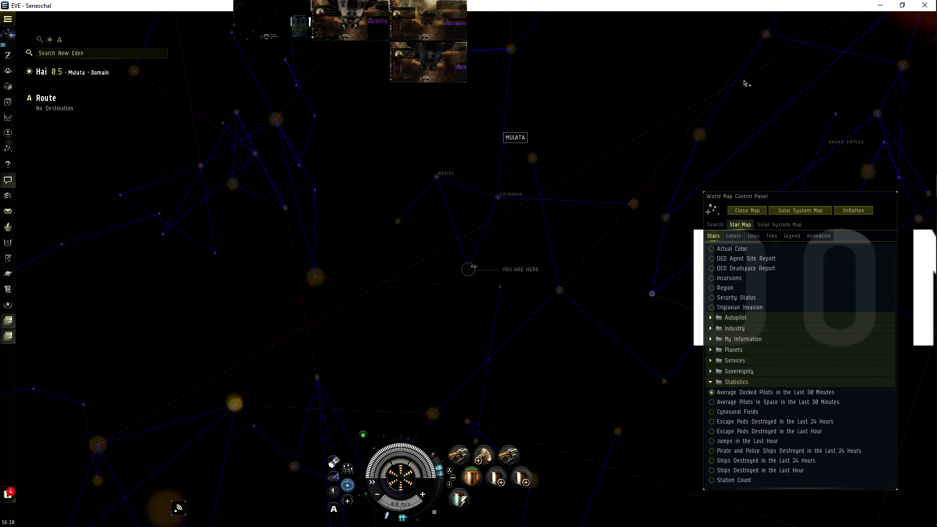
Step: Collapse the Statistics, Sovereignty, Services, Planets, My Information and Industry groups
left_click(735, 382)
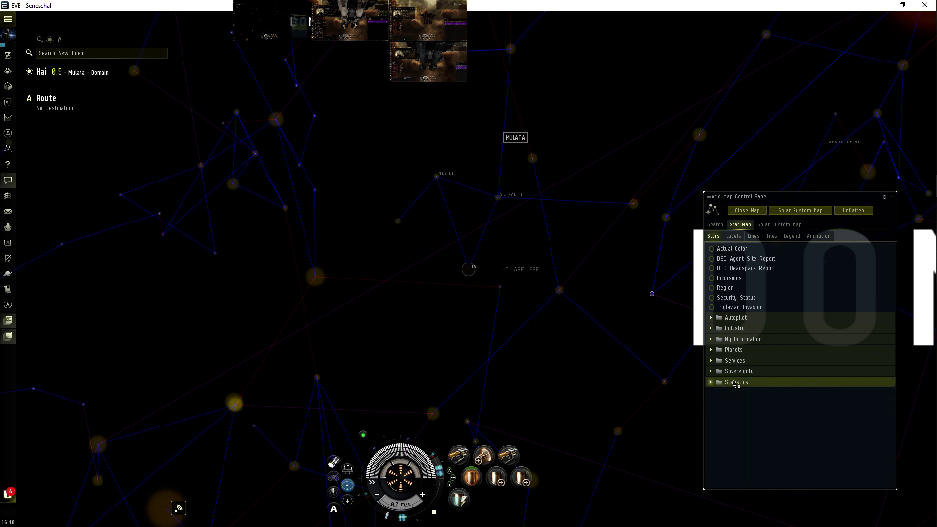
left_click(734, 372)
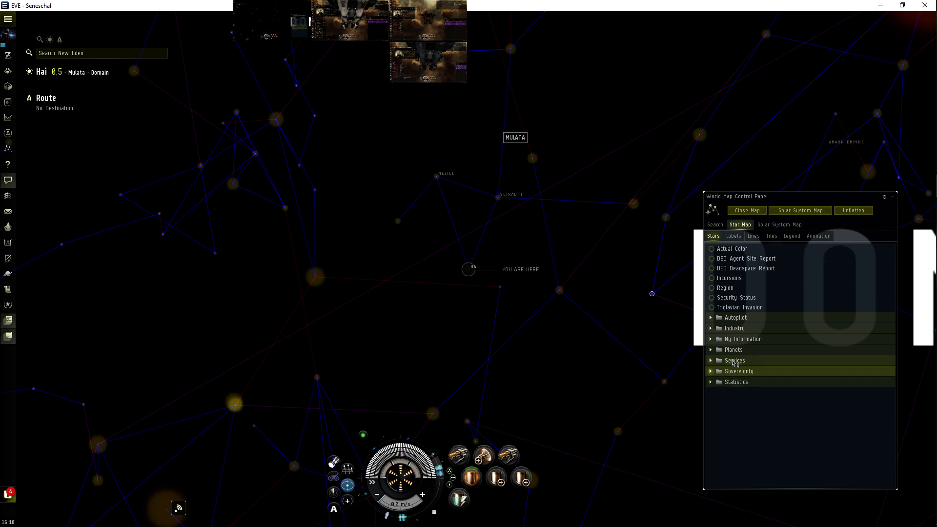
left_click(735, 360)
left_click(735, 361)
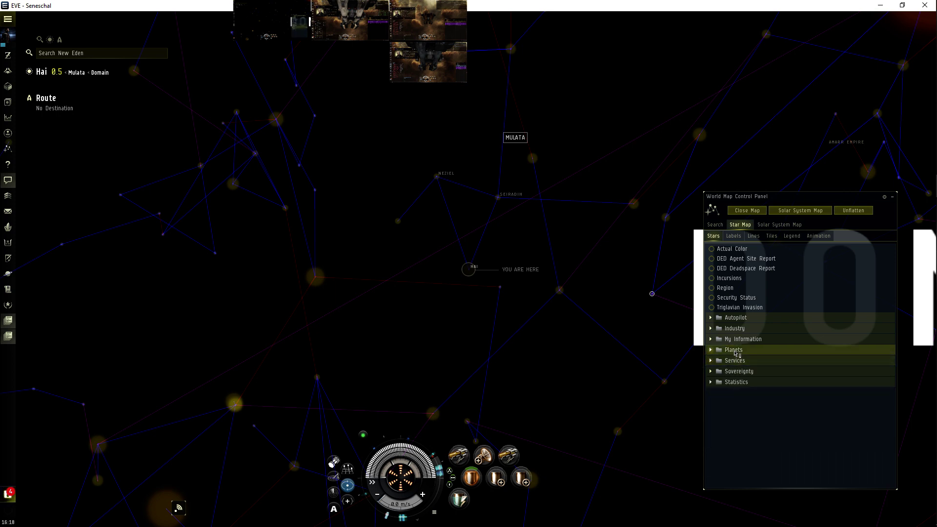
left_click(734, 351)
left_click(737, 351)
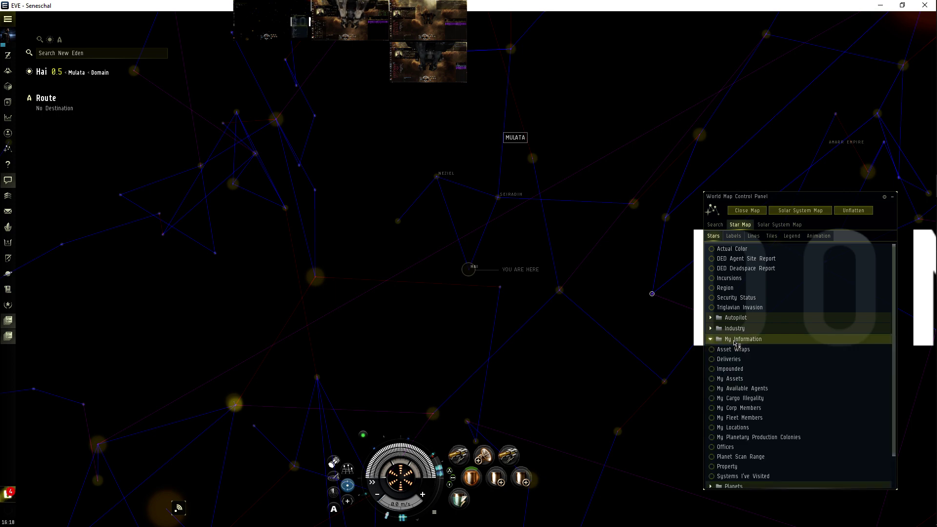
left_click(737, 340)
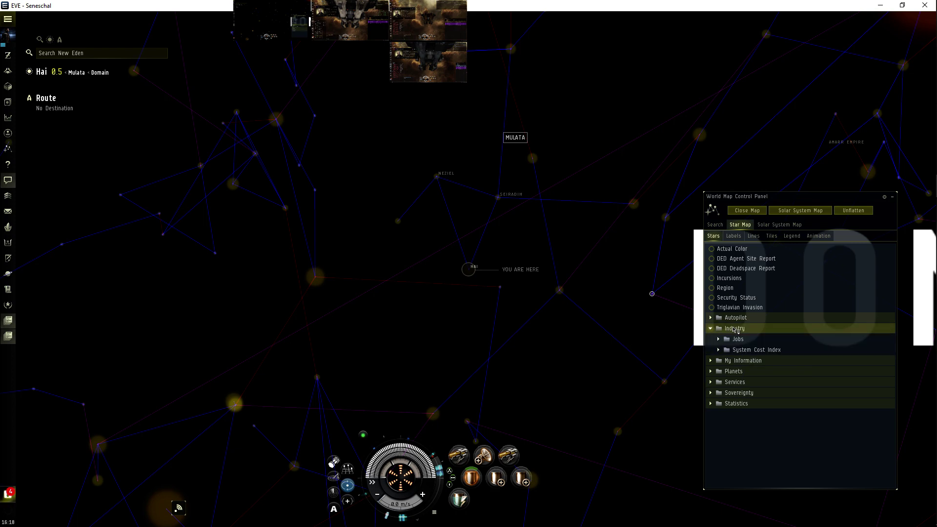
left_click(734, 330)
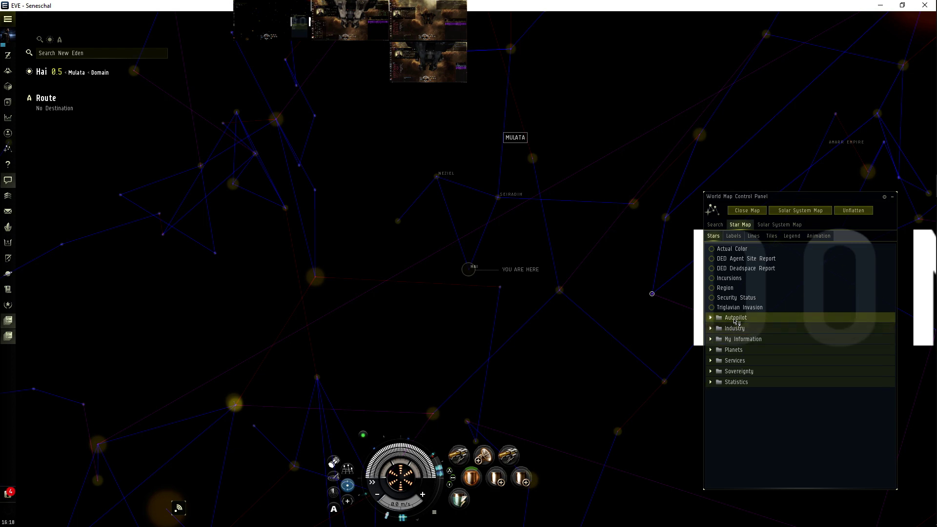
Step: Close the world map and orbit the camera to a side view of the ship
left_click(747, 210)
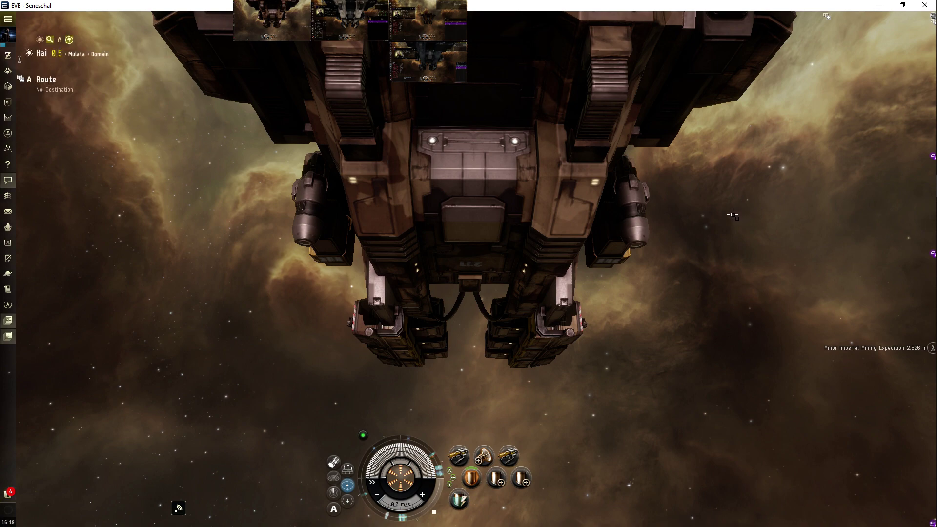
scroll(645, 215, "down", 5)
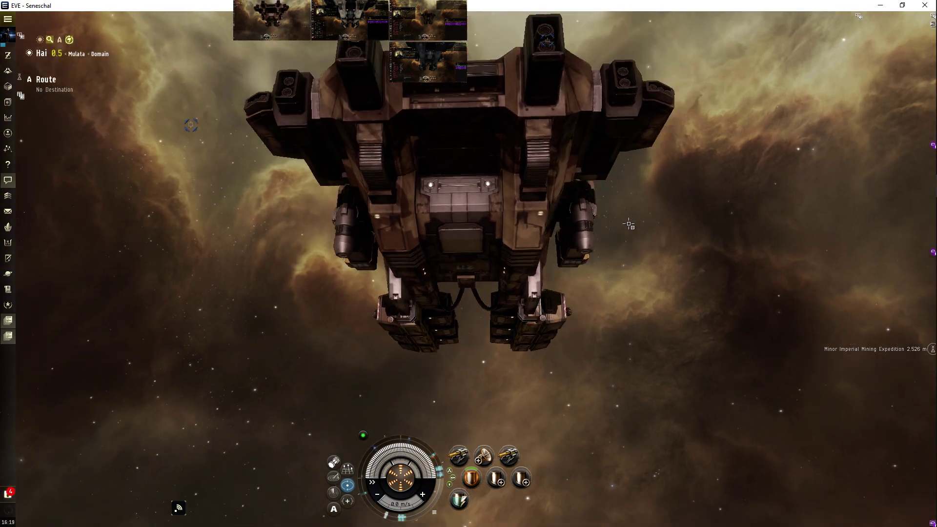
mouse_move(645, 215)
left_mouse_down()
mouse_move(613, 244)
mouse_move(442, 299)
left_mouse_up()
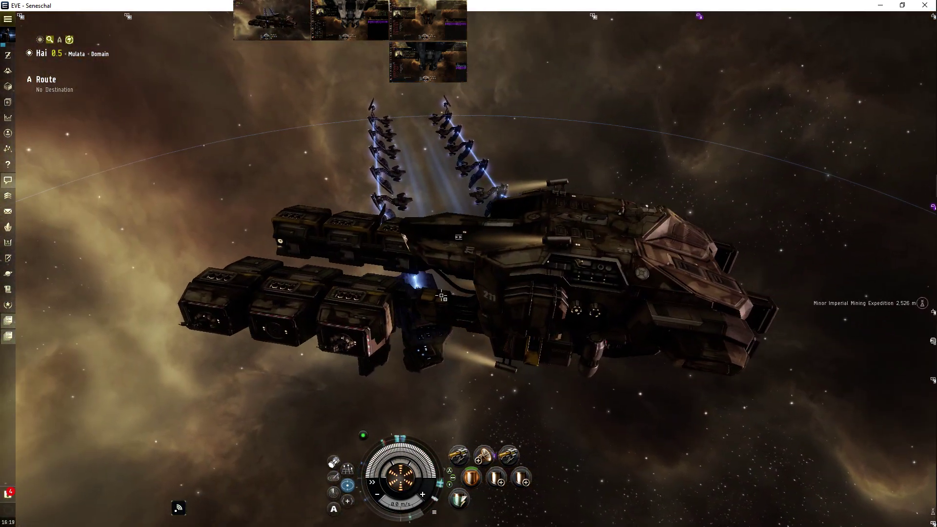